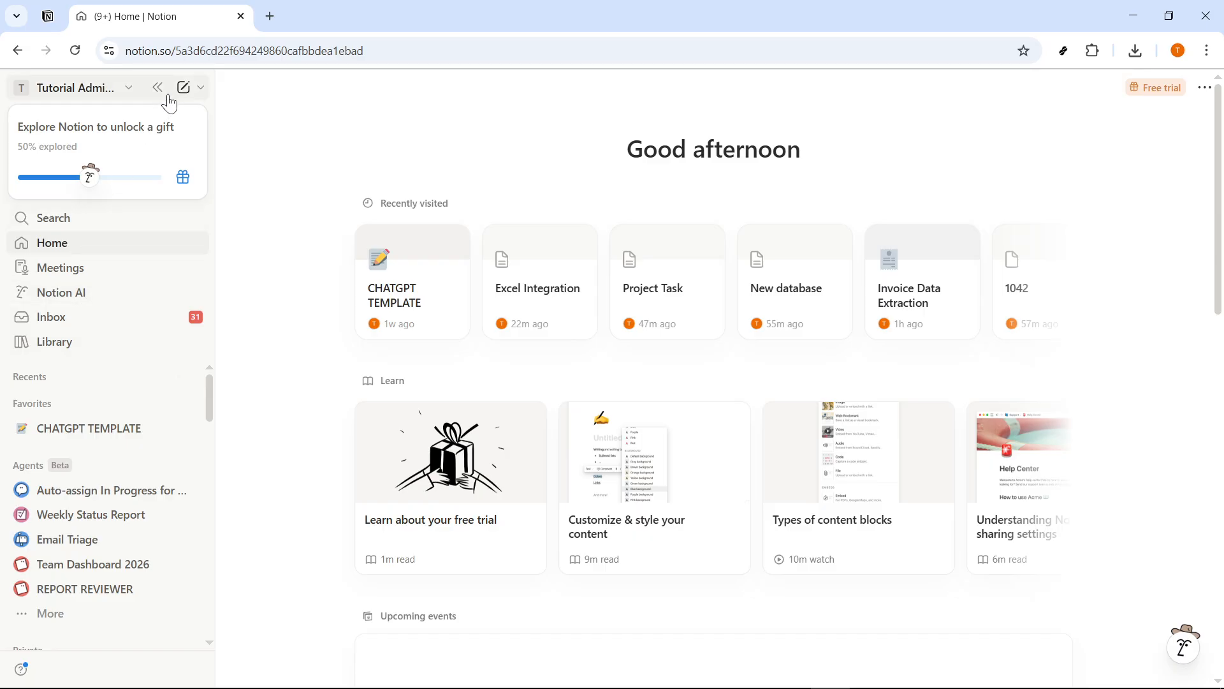
# Create a new private page and turn it into a table database.
pyautogui.click(184, 88)
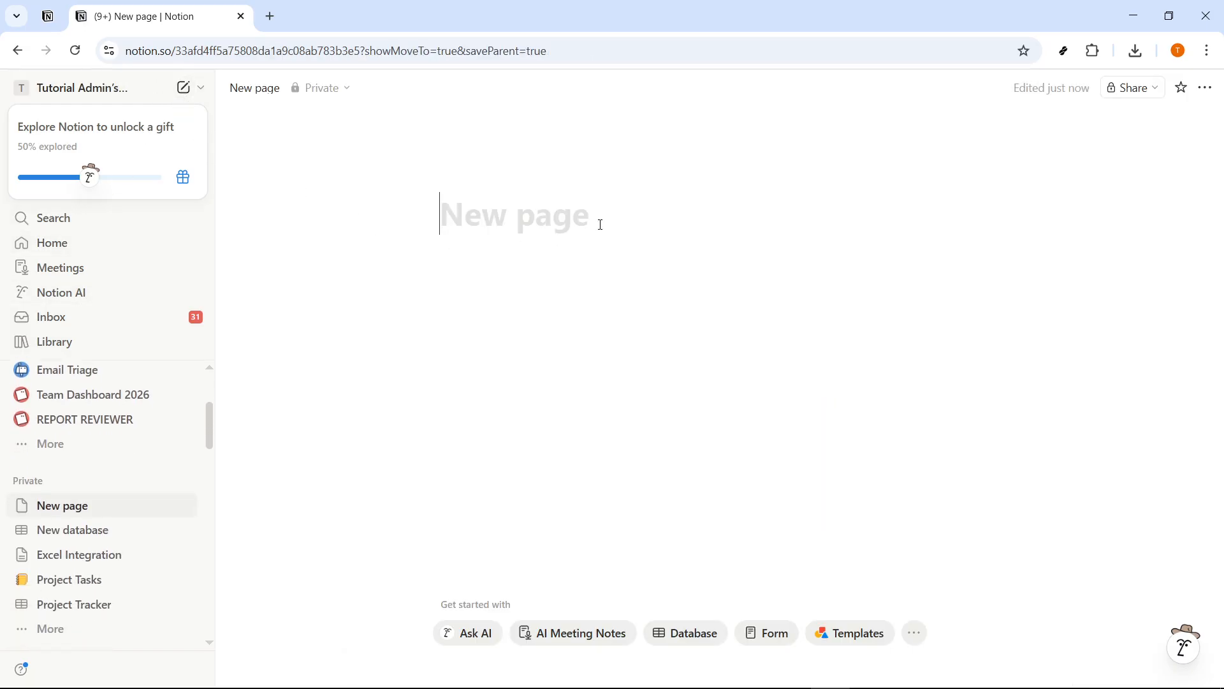
pyautogui.click(324, 89)
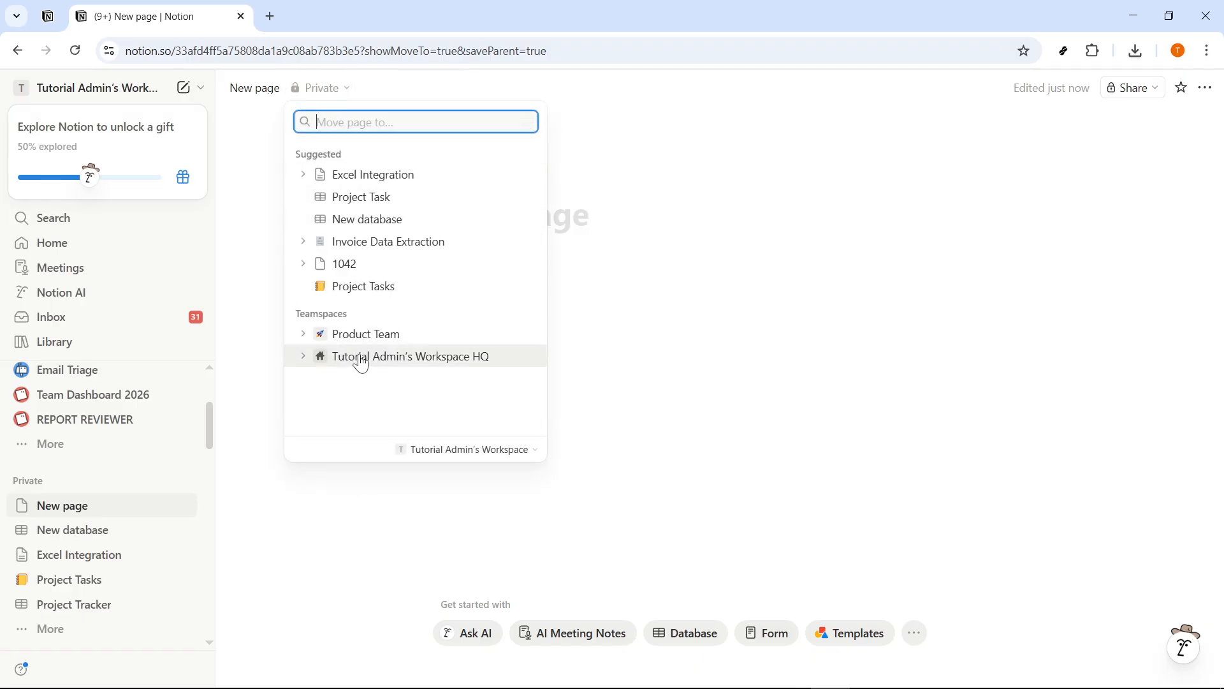
pyautogui.click(237, 336)
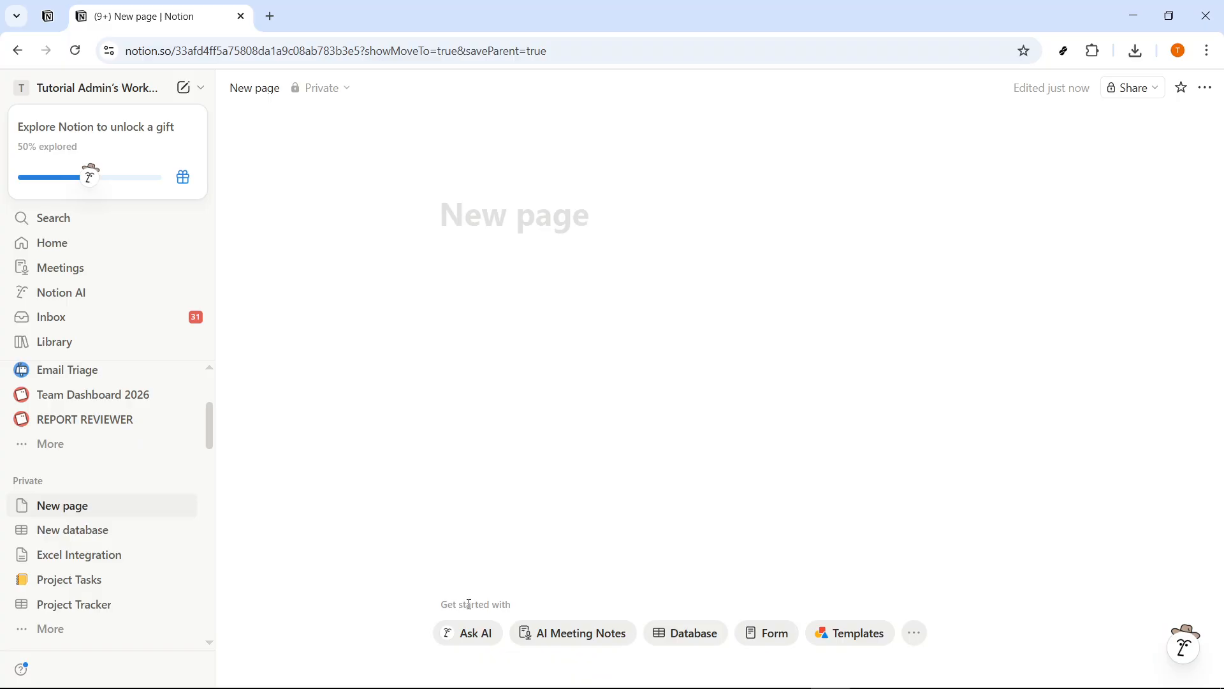
pyautogui.click(916, 631)
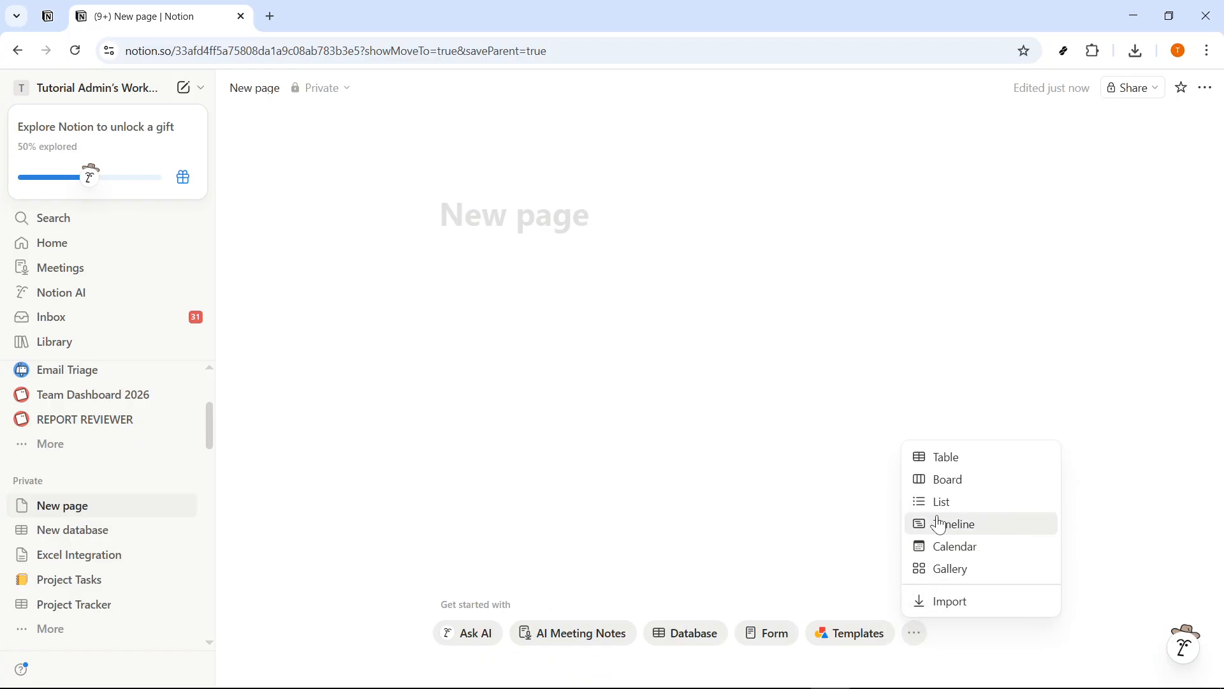
pyautogui.click(948, 471)
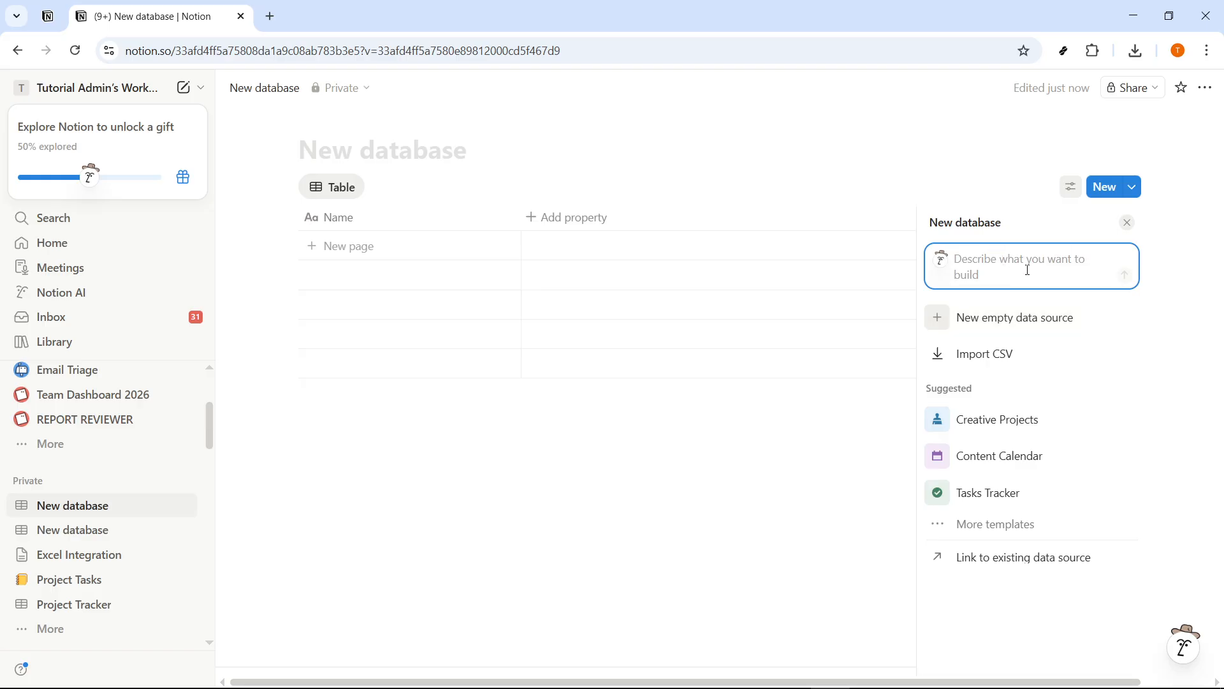
# Send the AI database builder the prompt "Create a project tracker with columns for project name, status, priority, assignee, due date, and budget".
pyautogui.write('Create a project tracker with columns for project name, status, priority, assignee, due date, and budget')
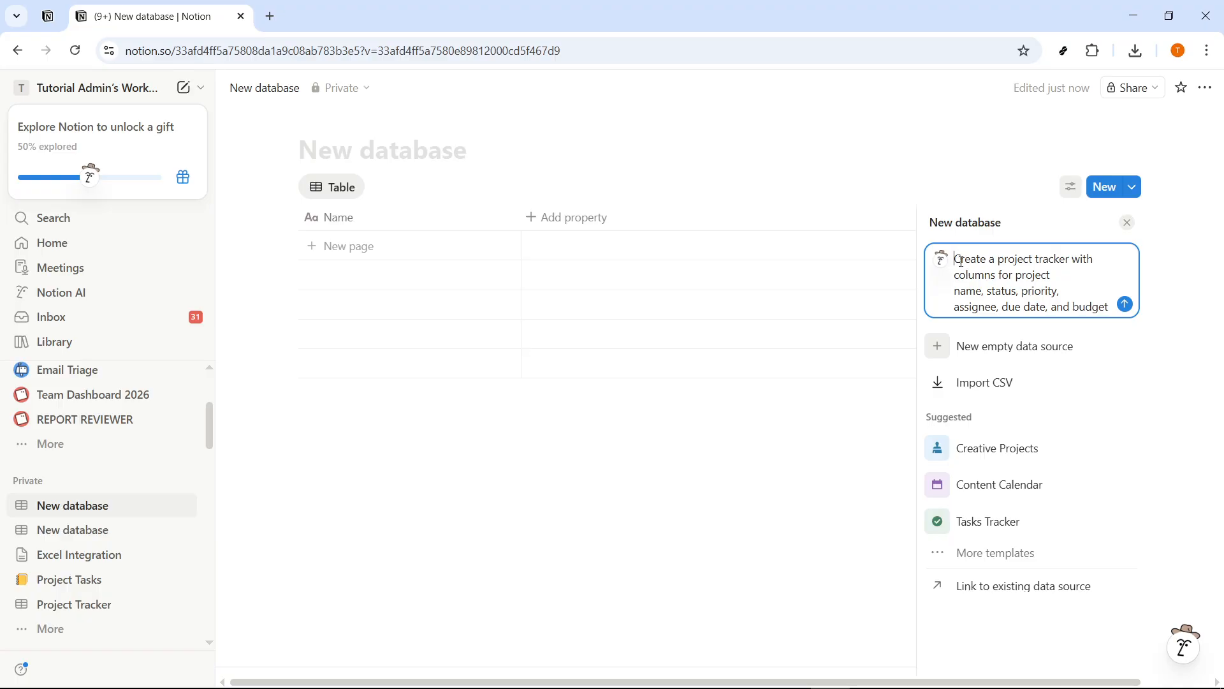
pyautogui.moveTo(961, 261); pyautogui.dragTo(1110, 317)
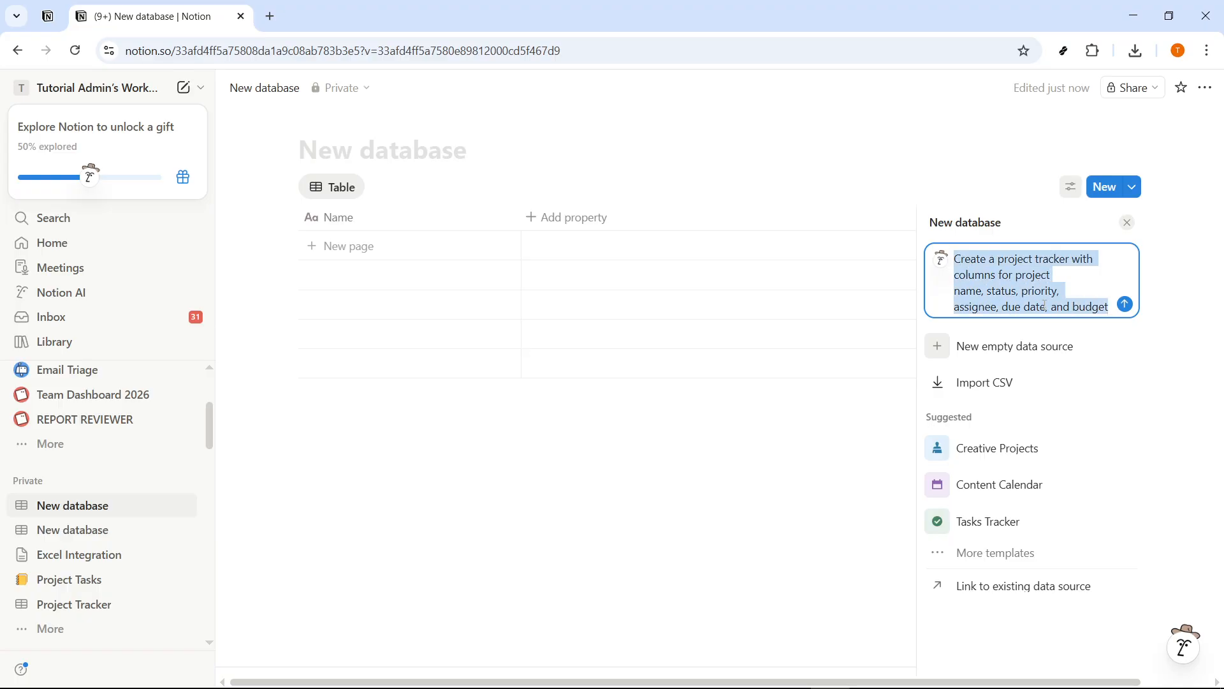
pyautogui.press('Return')
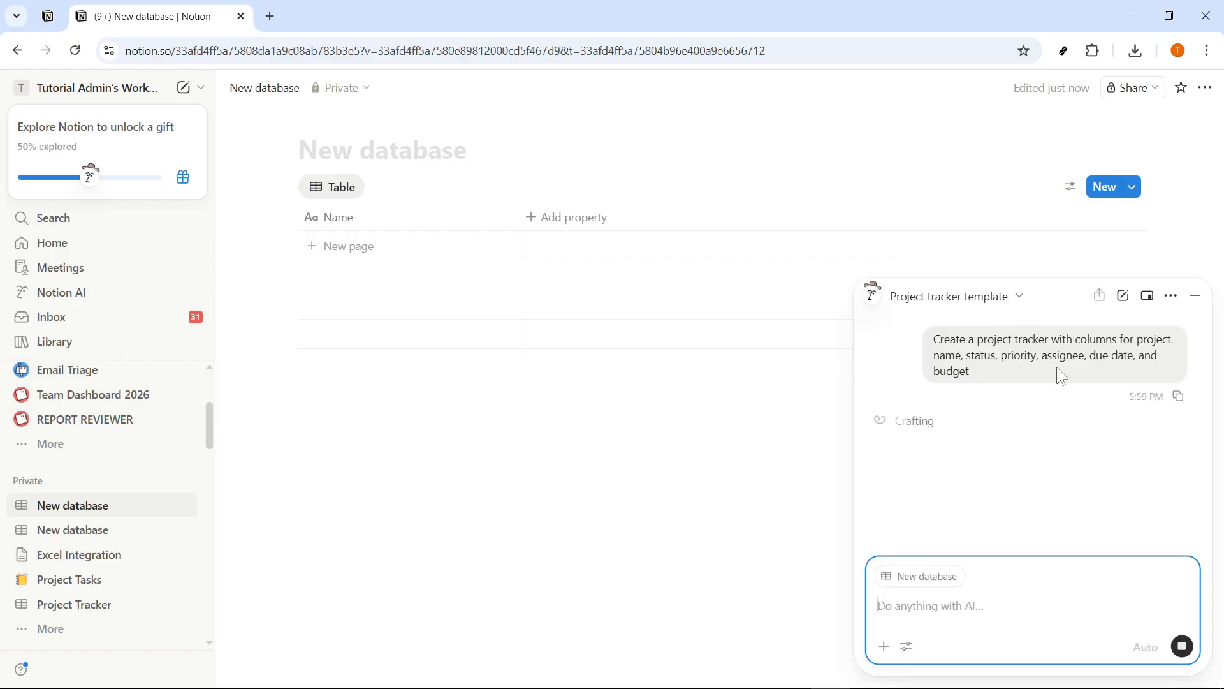
pyautogui.moveTo(978, 370); pyautogui.dragTo(934, 338)
pyautogui.click(993, 375)
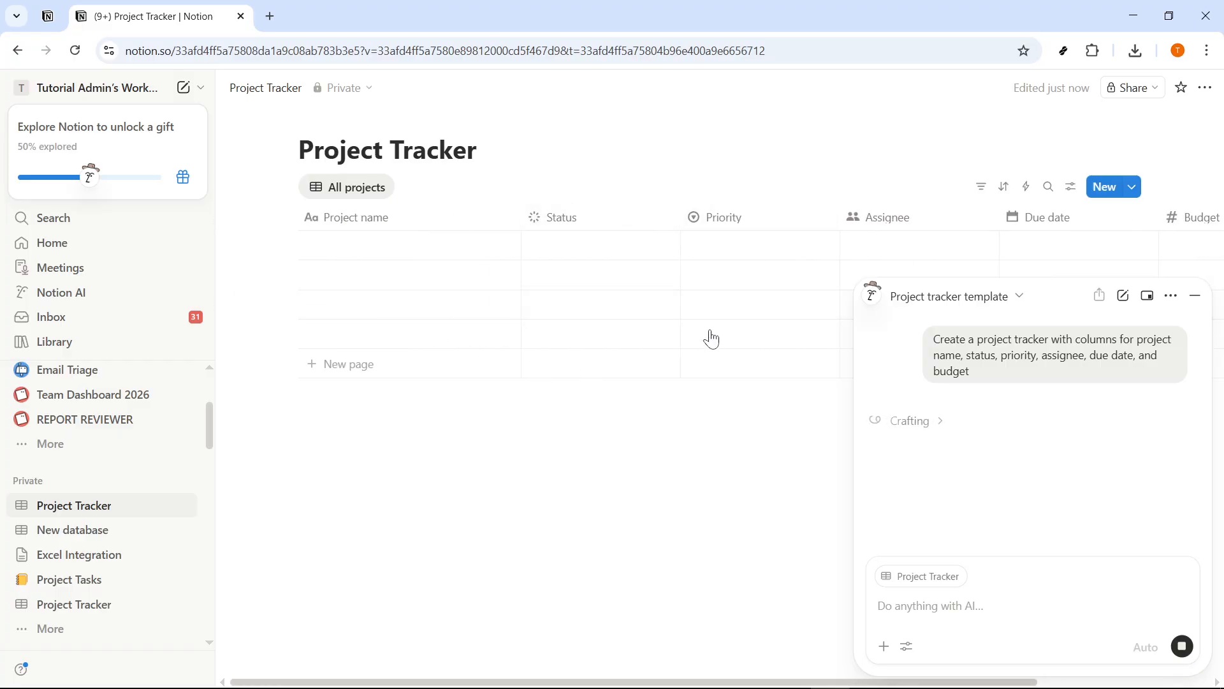
# Review the generated Project Tracker columns and the AI's summary of the column types and options.
pyautogui.hscroll(3, 864, 231)
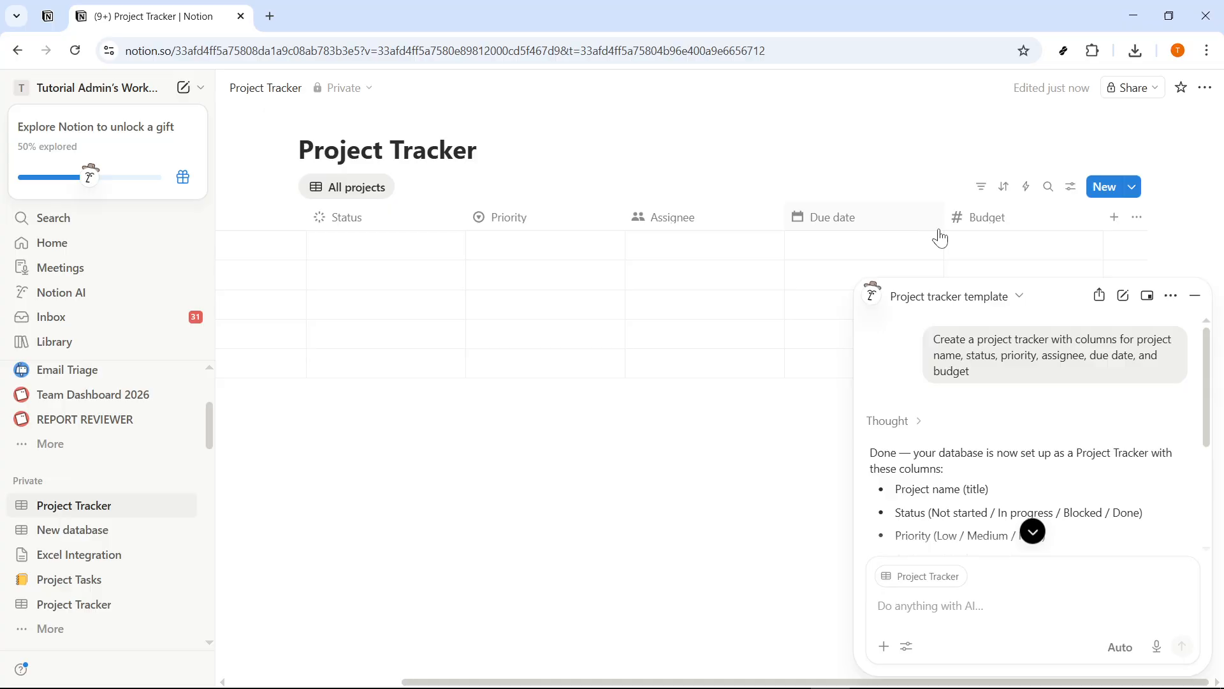
pyautogui.hscroll(-1, 701, 271)
pyautogui.hscroll(-2, 704, 276)
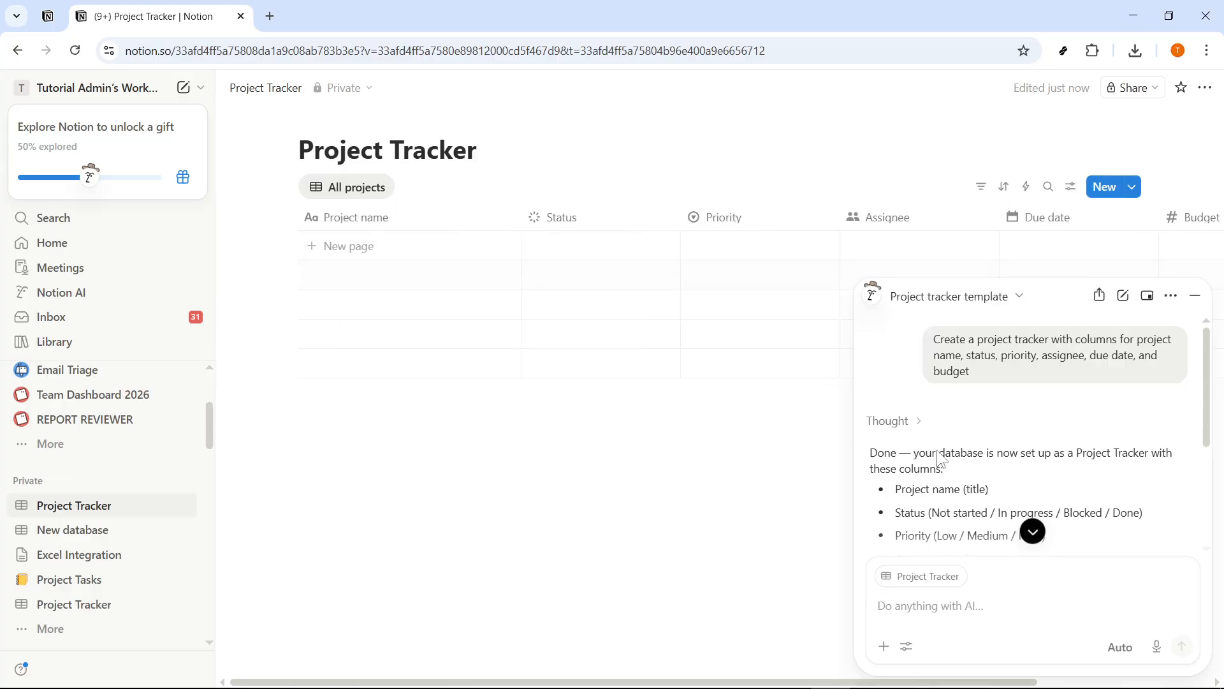
pyautogui.scroll(-3, 936, 450)
pyautogui.scroll(3, 963, 472)
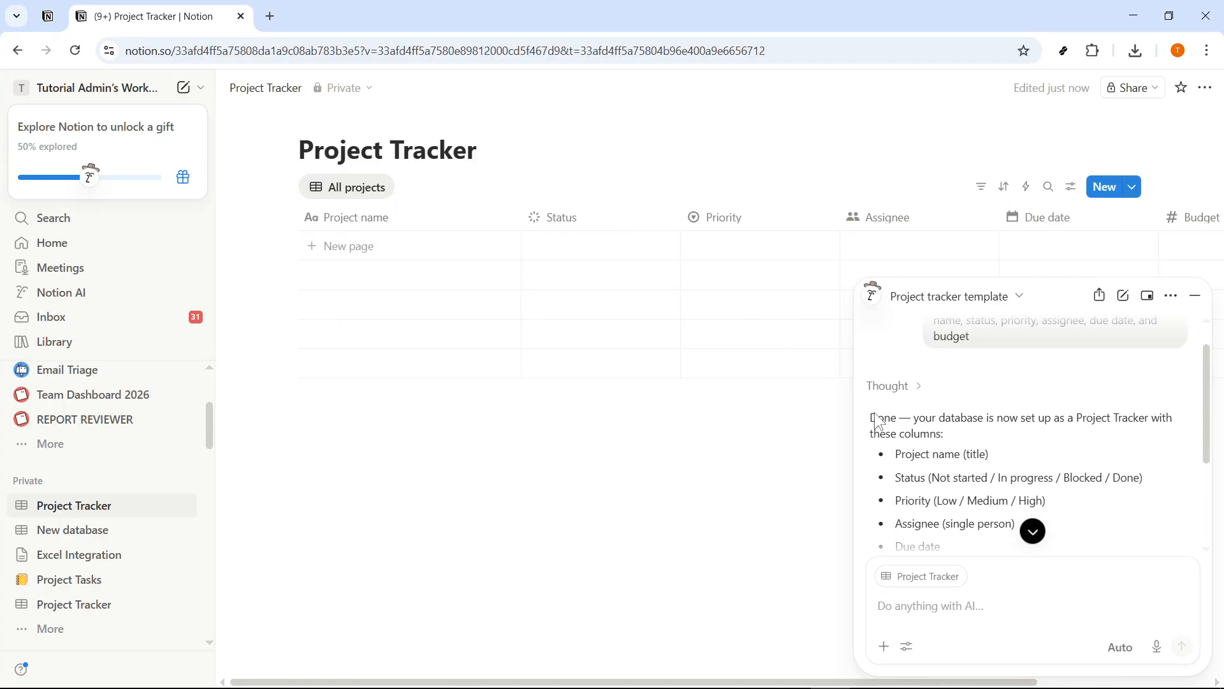
pyautogui.moveTo(876, 416); pyautogui.dragTo(958, 433)
pyautogui.click(958, 433)
pyautogui.scroll(-1, 966, 454)
pyautogui.scroll(-2, 972, 469)
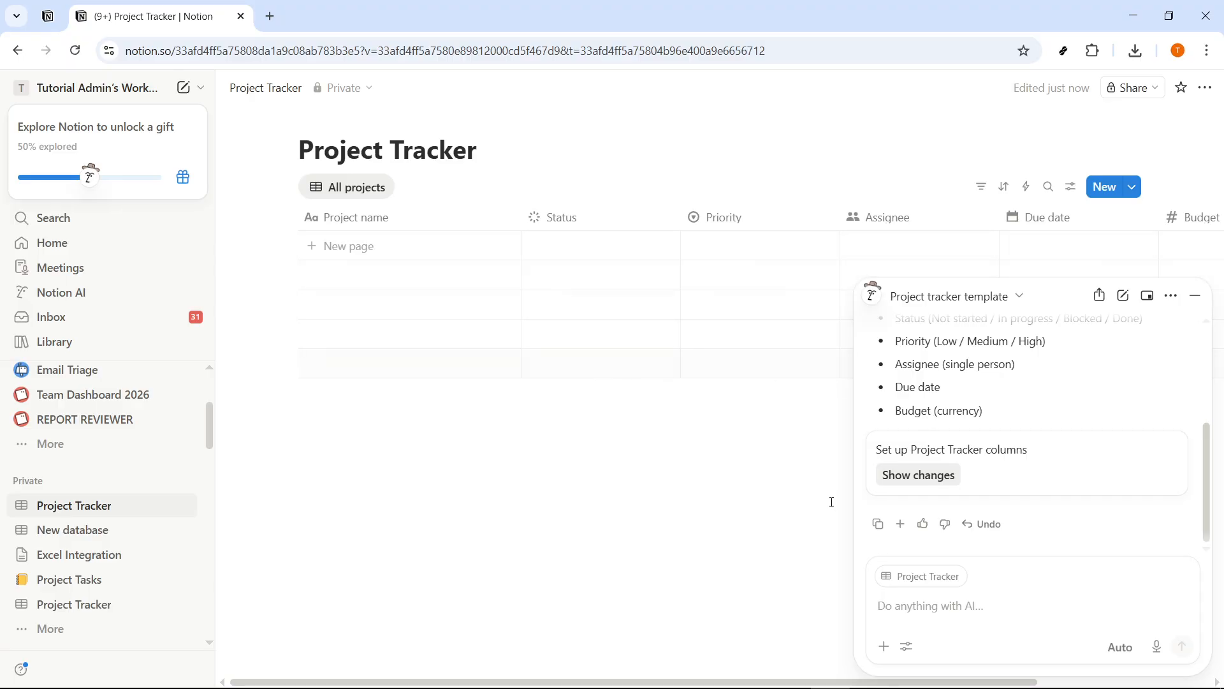
# Copy "Add a category column with options for Marketing, Development, and Design" from the Notepad notes and send it to the AI chat in Notion.
pyautogui.hotkey('alt', 'Tab')
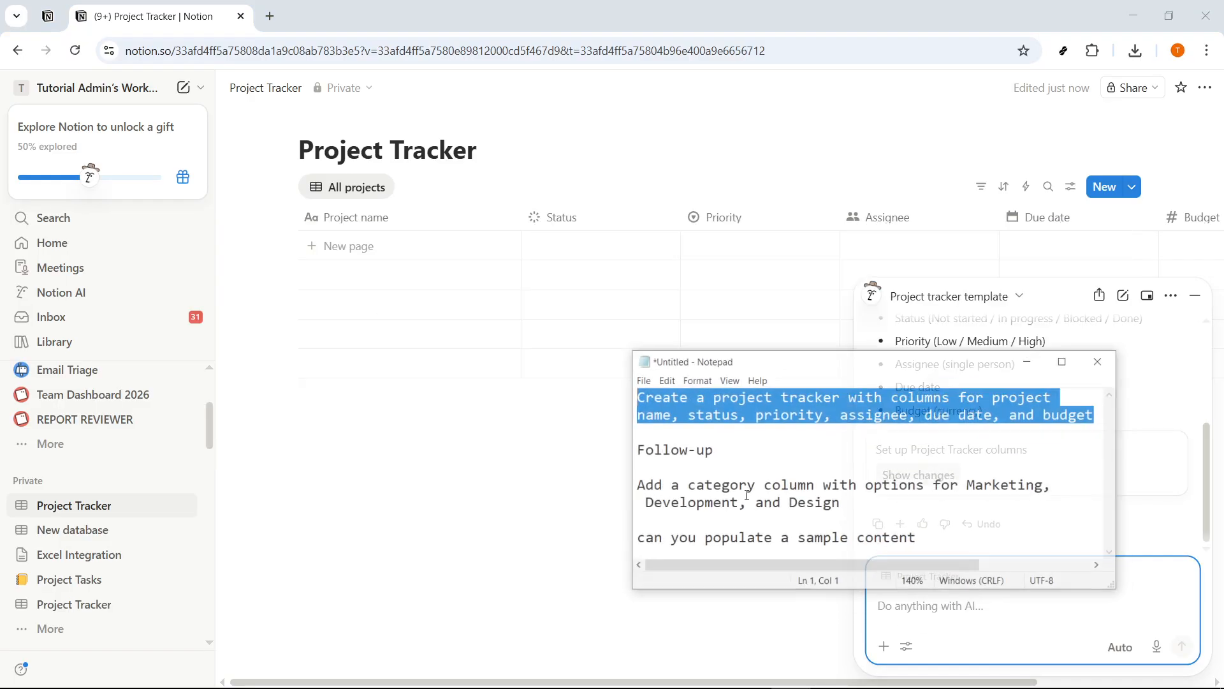
pyautogui.click(863, 488)
pyautogui.moveTo(863, 487); pyautogui.dragTo(829, 498)
pyautogui.hotkey('ctrl', 'c')
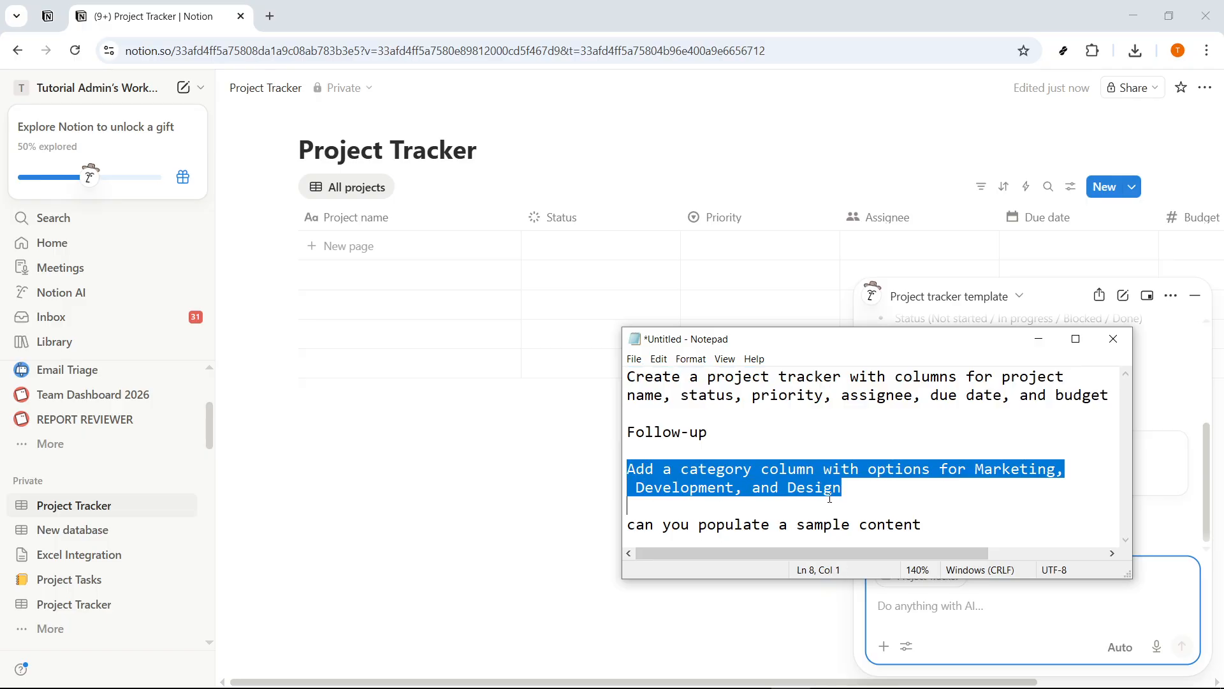
pyautogui.click(1038, 342)
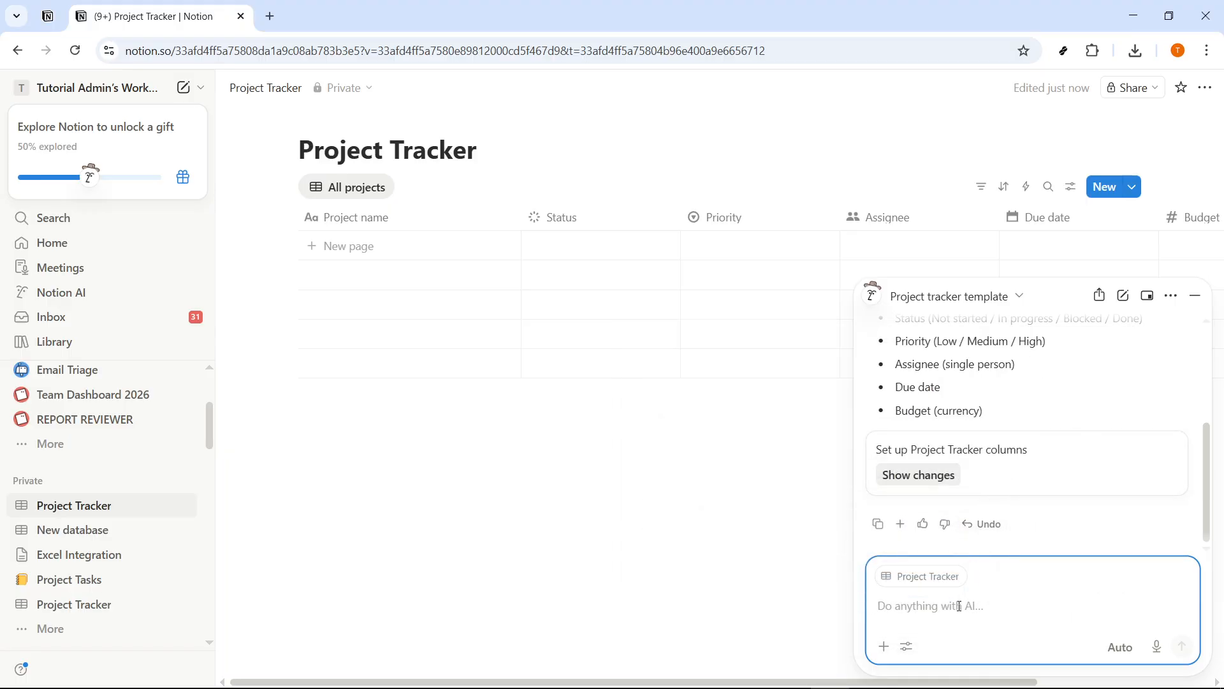
pyautogui.hotkey('ctrl', 'v')
pyautogui.press('Return')
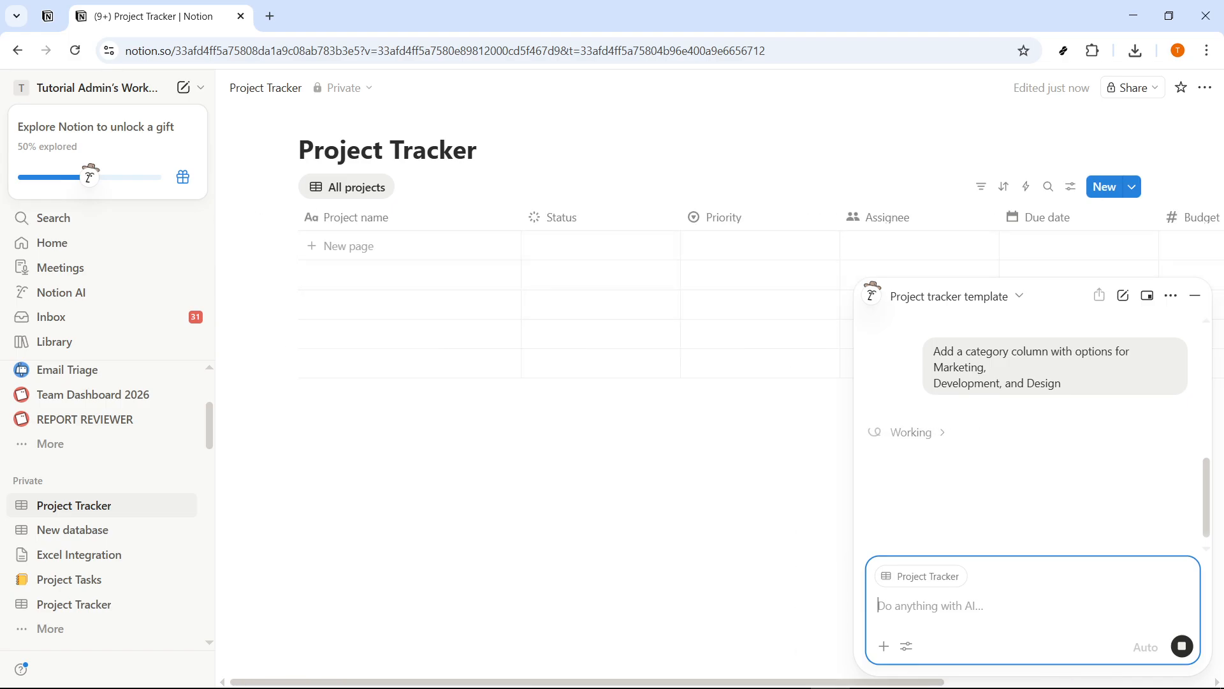
# Copy the prompt line about populating sample content from the Notepad notes and return to Notion.
pyautogui.click(754, 673)
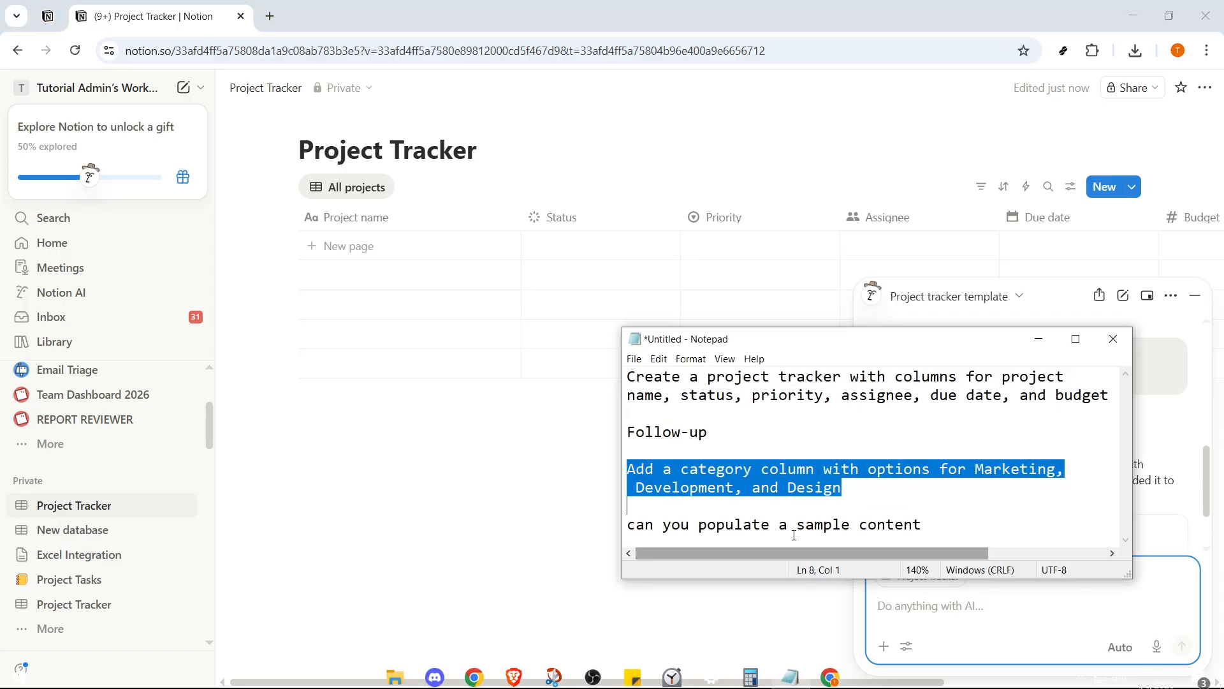
pyautogui.click(944, 528)
pyautogui.moveTo(944, 528); pyautogui.dragTo(641, 524)
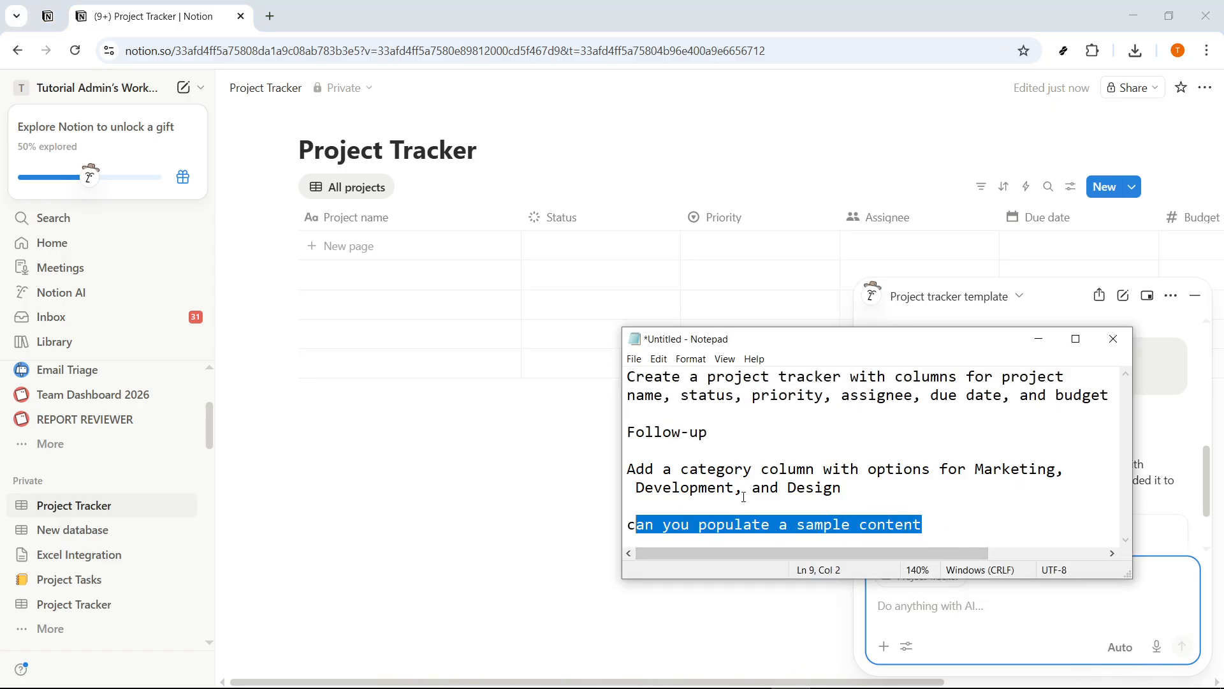
pyautogui.click(1031, 343)
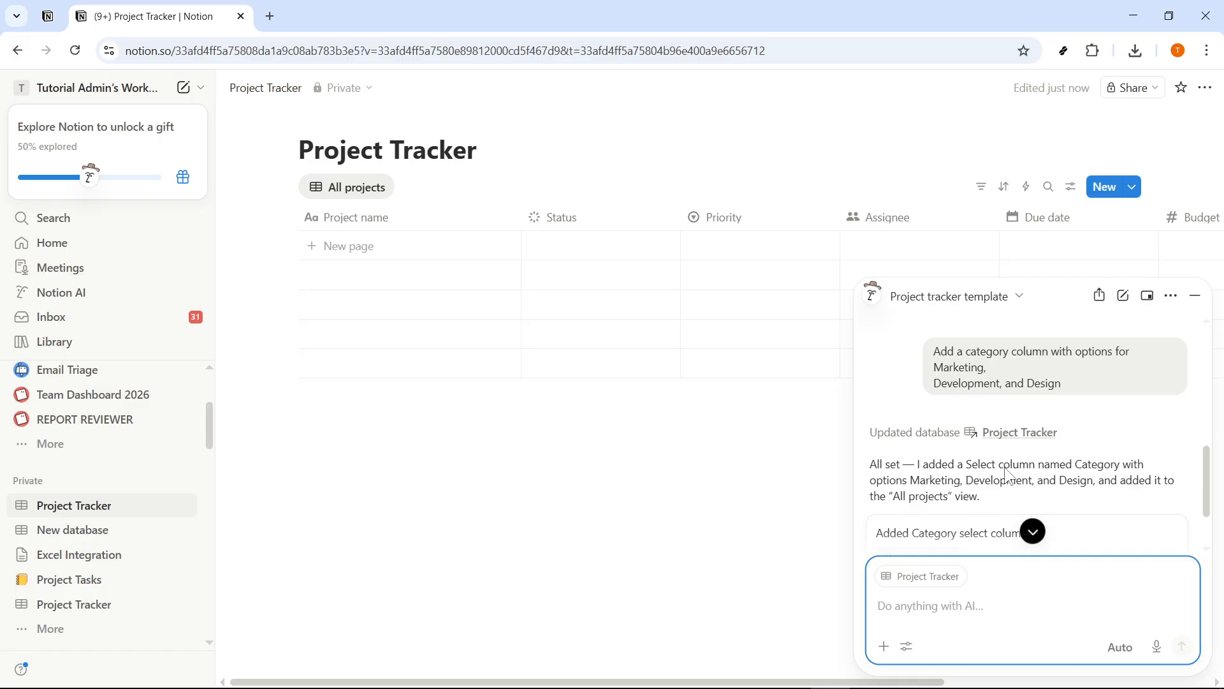
# Read the AI's reply about the Category column and send the follow-up request "add another board view".
pyautogui.scroll(-2, 1007, 475)
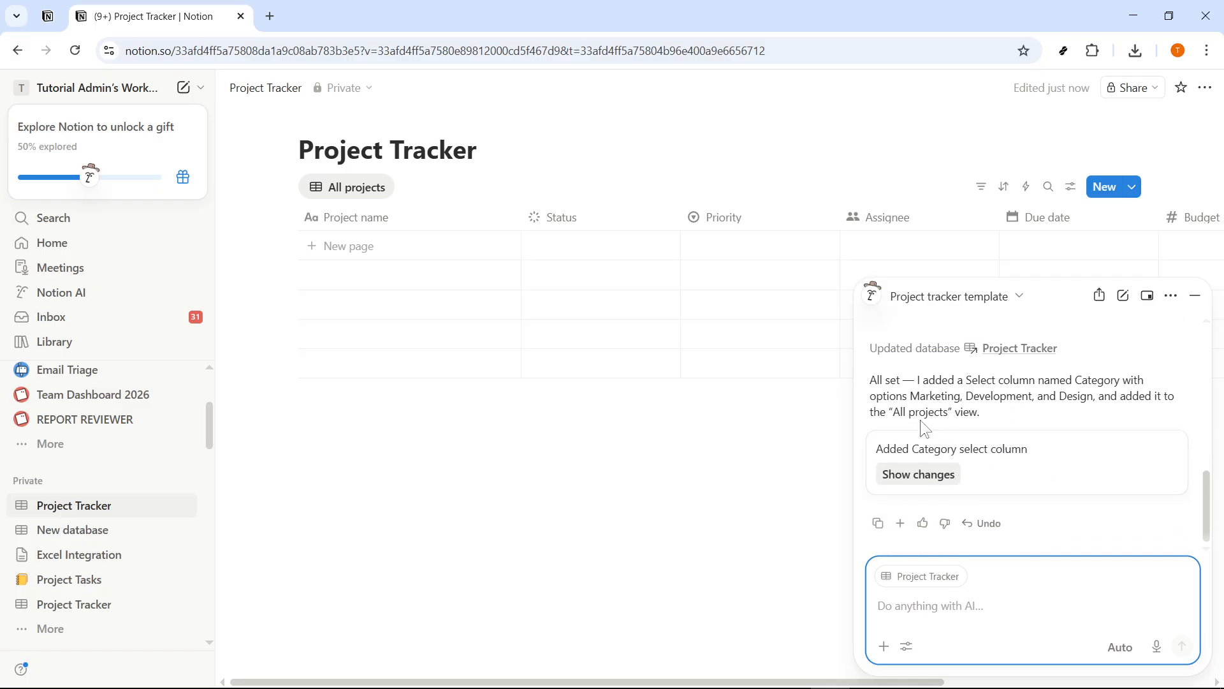
pyautogui.moveTo(872, 379); pyautogui.dragTo(970, 410)
pyautogui.click(998, 412)
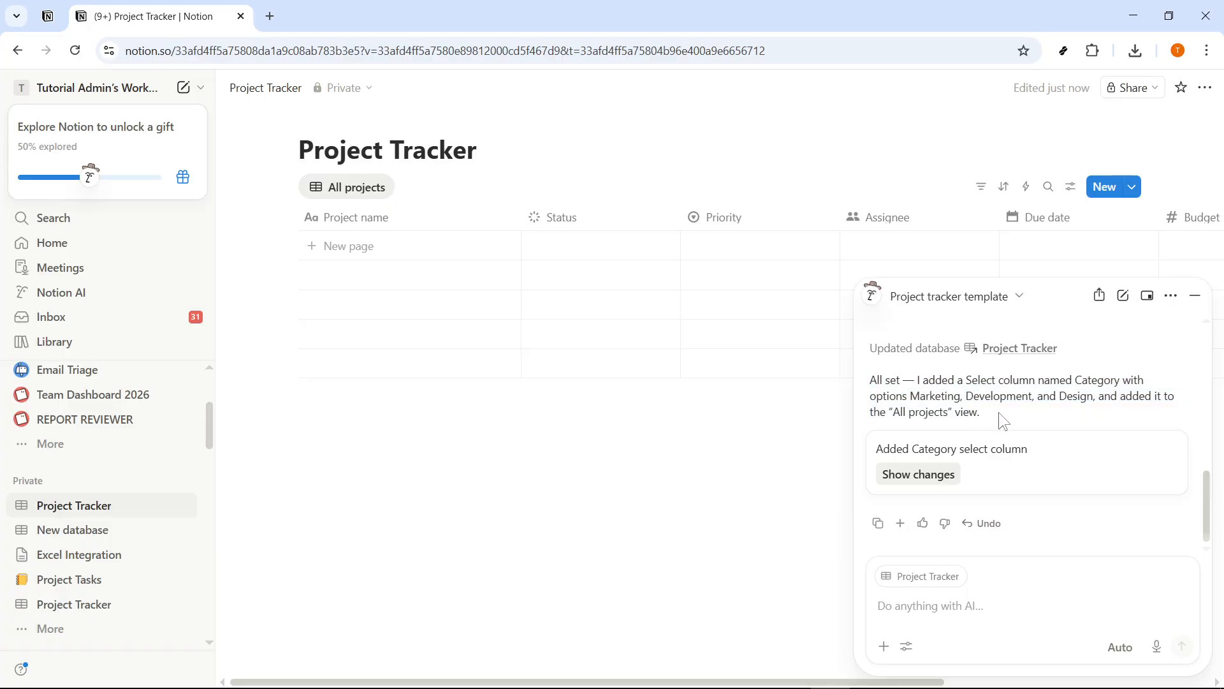
pyautogui.click(973, 621)
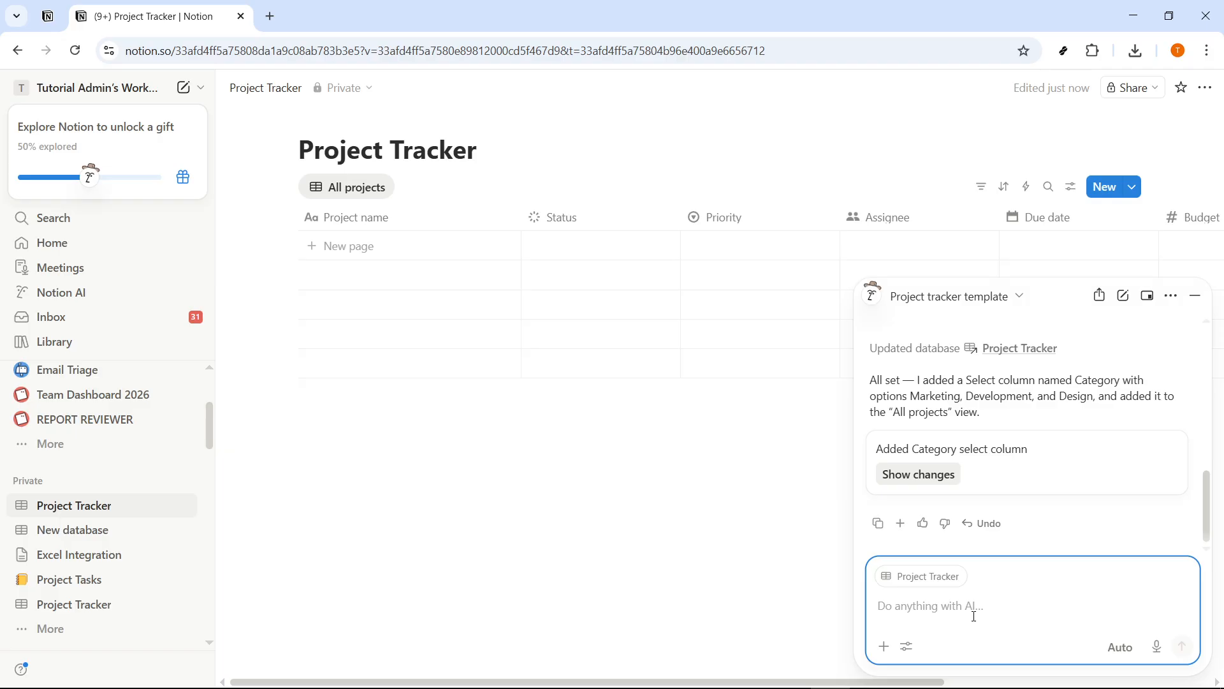
pyautogui.write('add an')
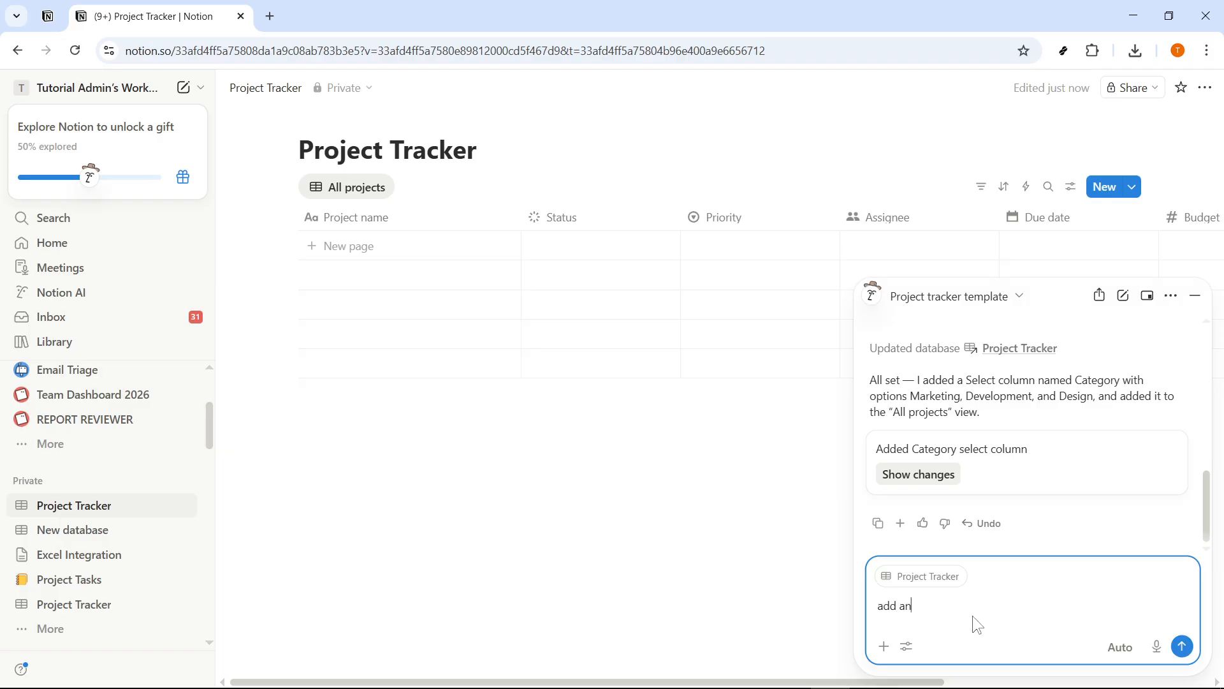
pyautogui.write('o')
pyautogui.press('BackSpace')
pyautogui.write('oi')
pyautogui.press('BackSpace')
pyautogui.write('ther board view')
pyautogui.press('Return')
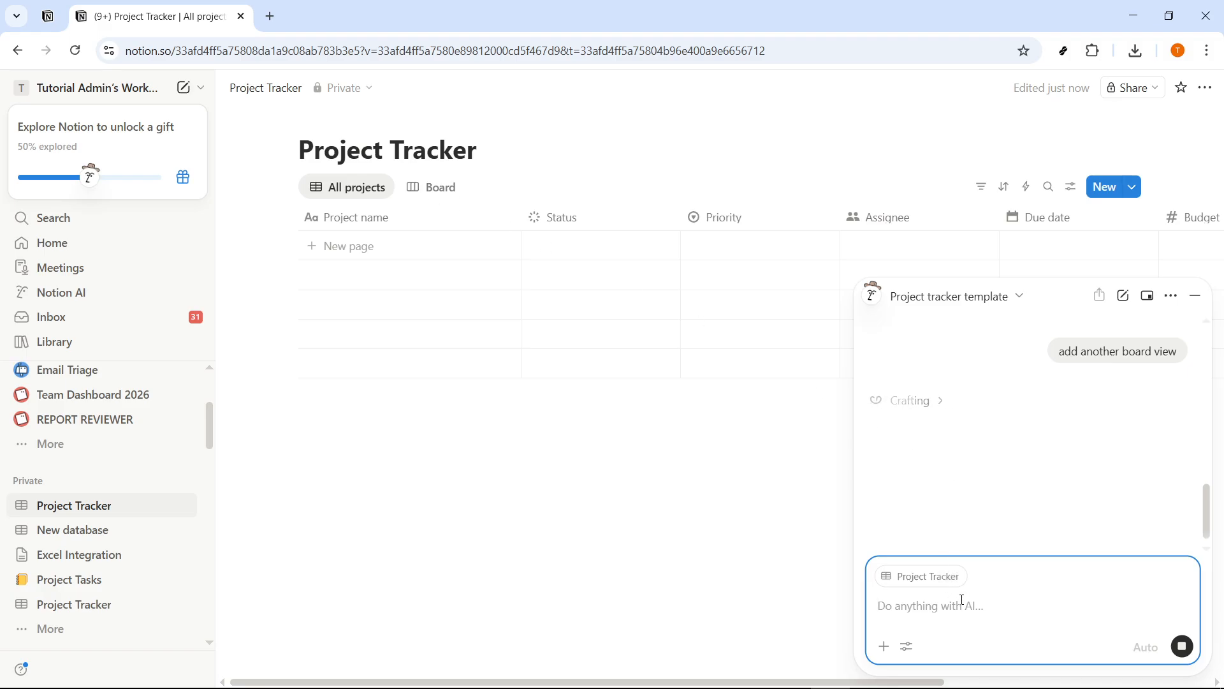
# Send the AI chat the request "can you populate a sample content".
pyautogui.write('an you populate a sample content')
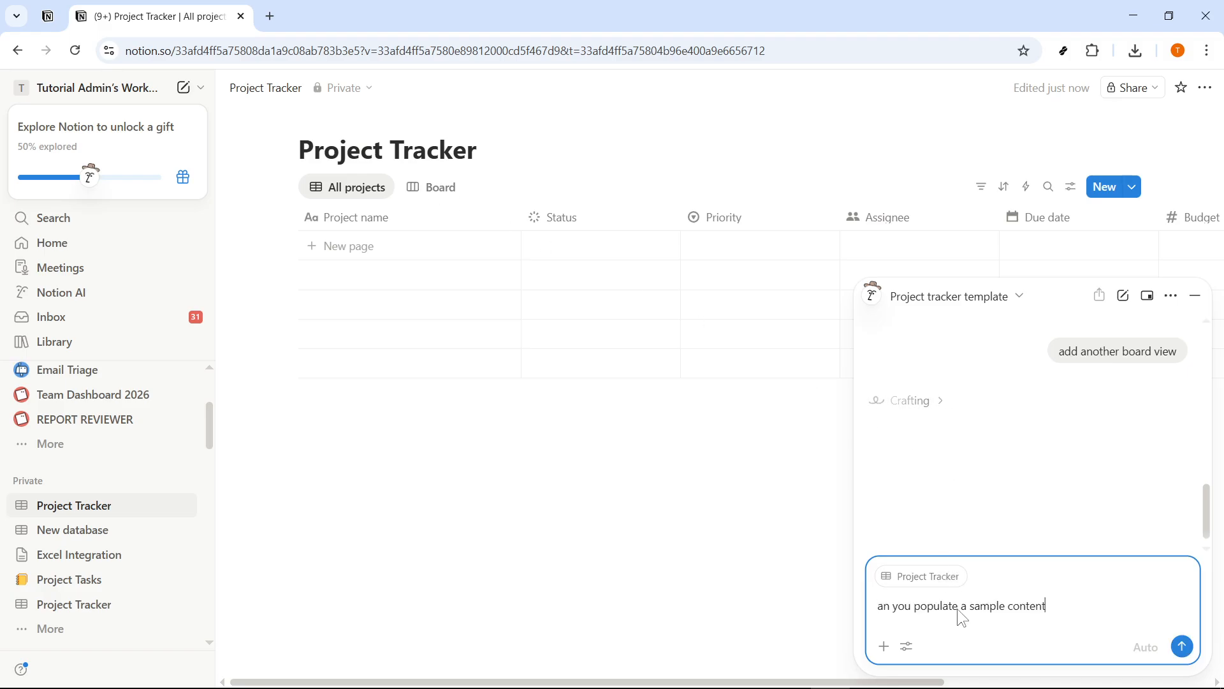
pyautogui.press('Home')
pyautogui.write('c')
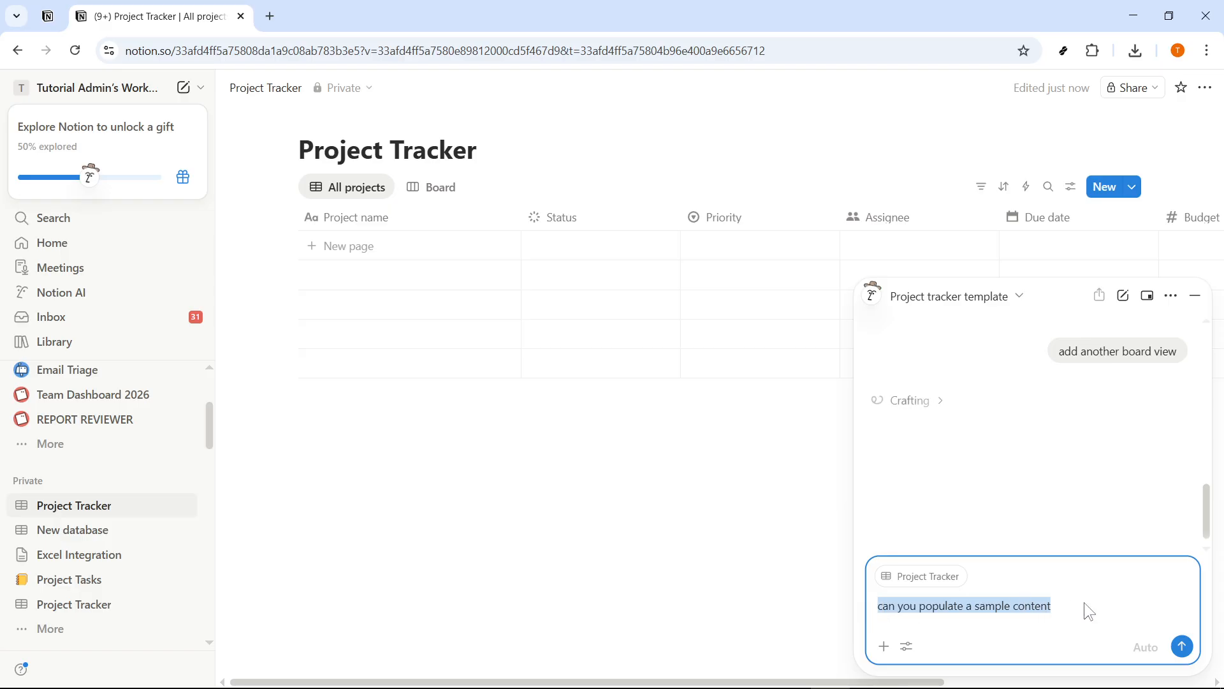
pyautogui.click(1060, 610)
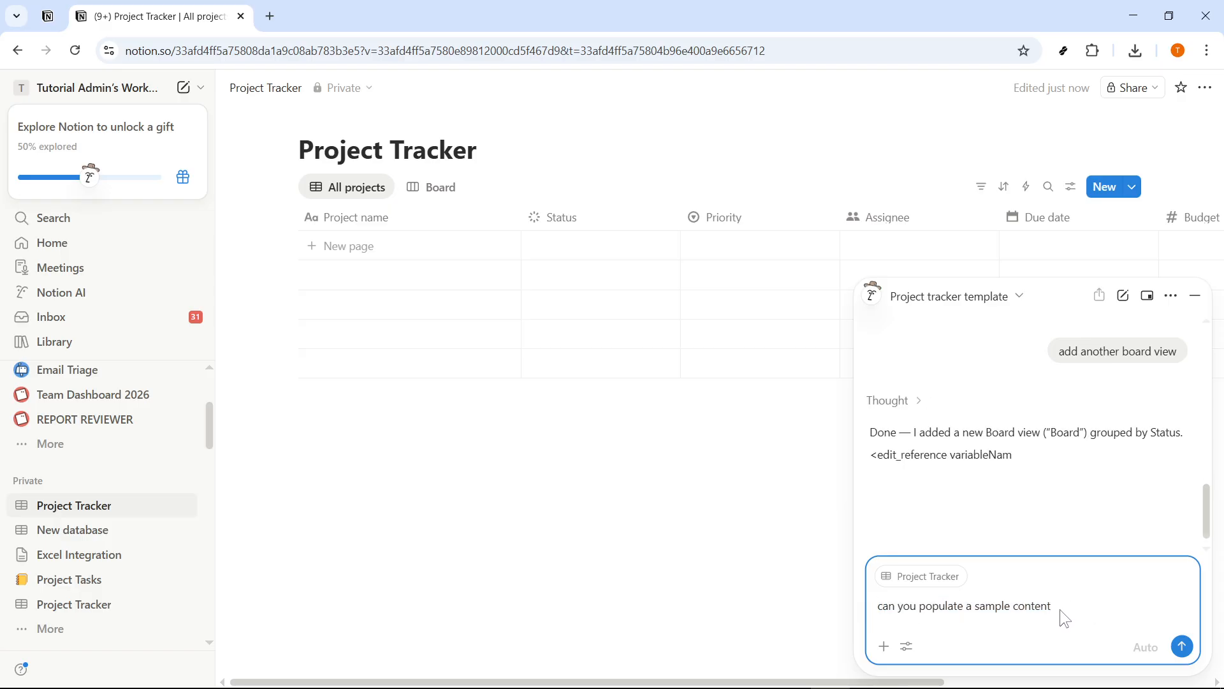
pyautogui.press('Return')
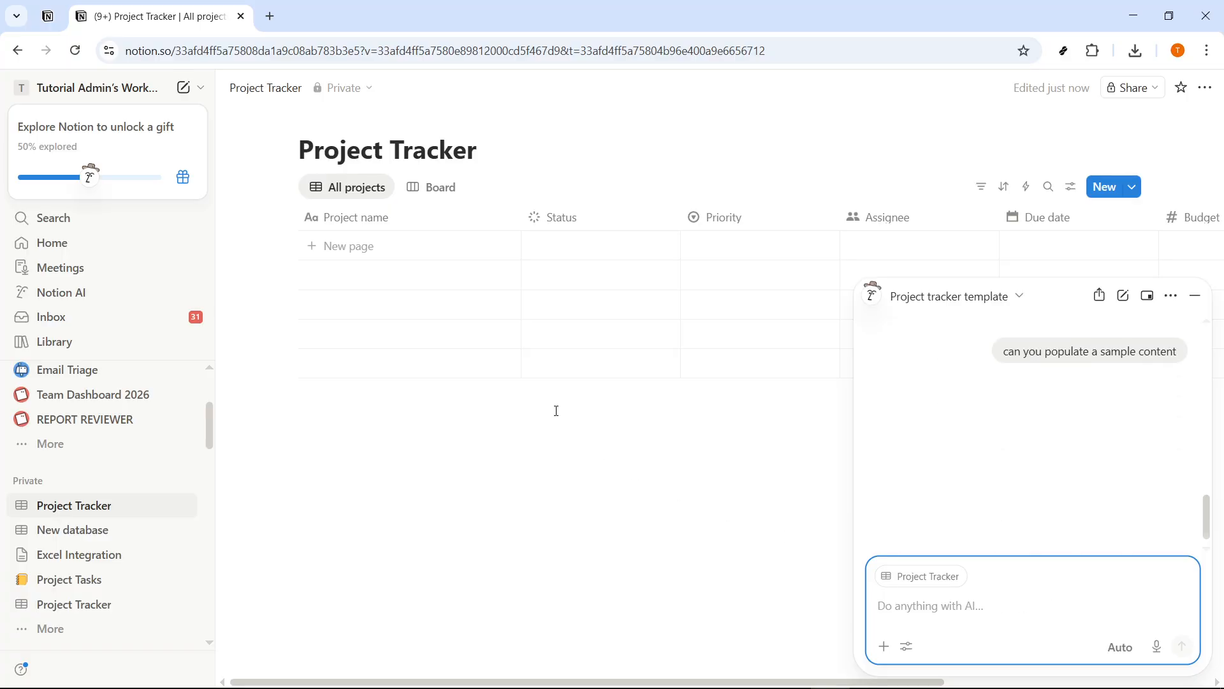
# Copy the sent sample-content request from the AI chat and submit it again for the Project Tracker.
pyautogui.click(434, 198)
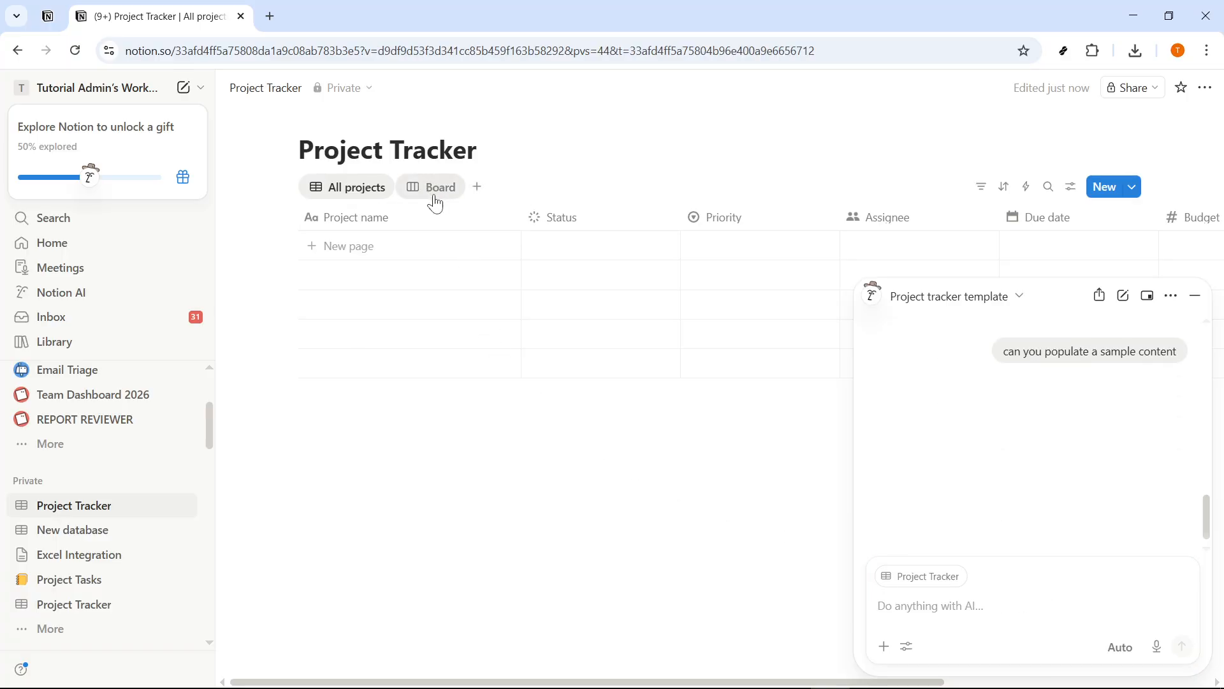
pyautogui.click(338, 186)
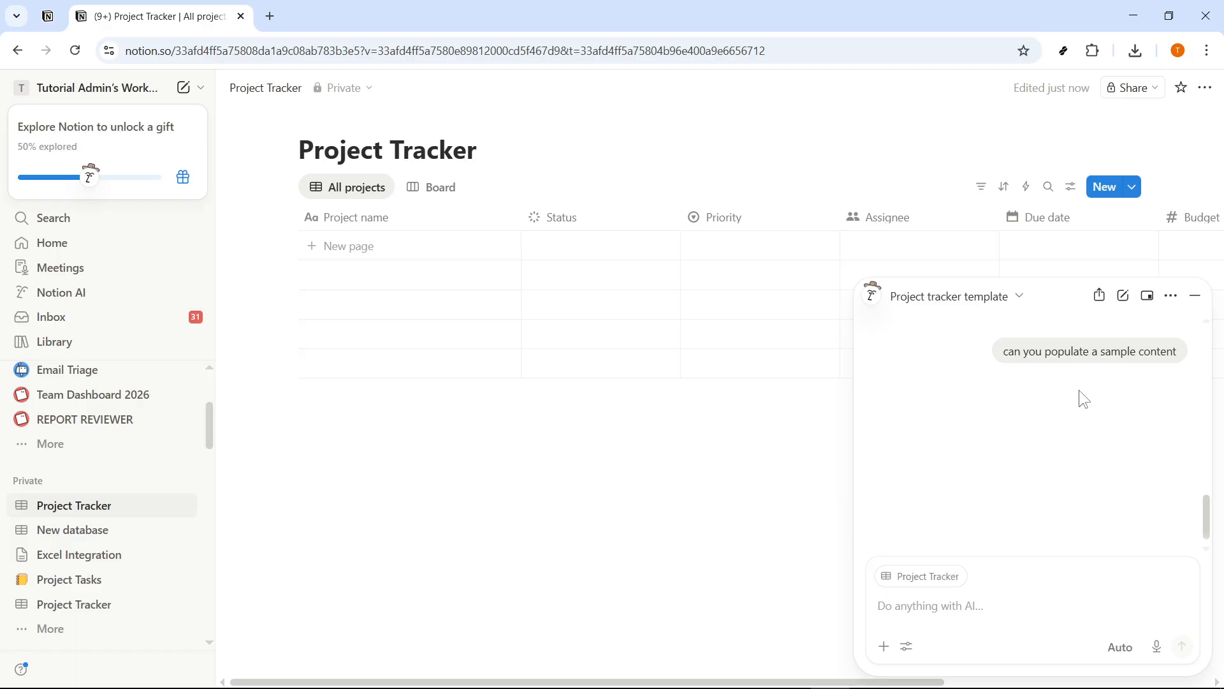
pyautogui.scroll(3, 1097, 427)
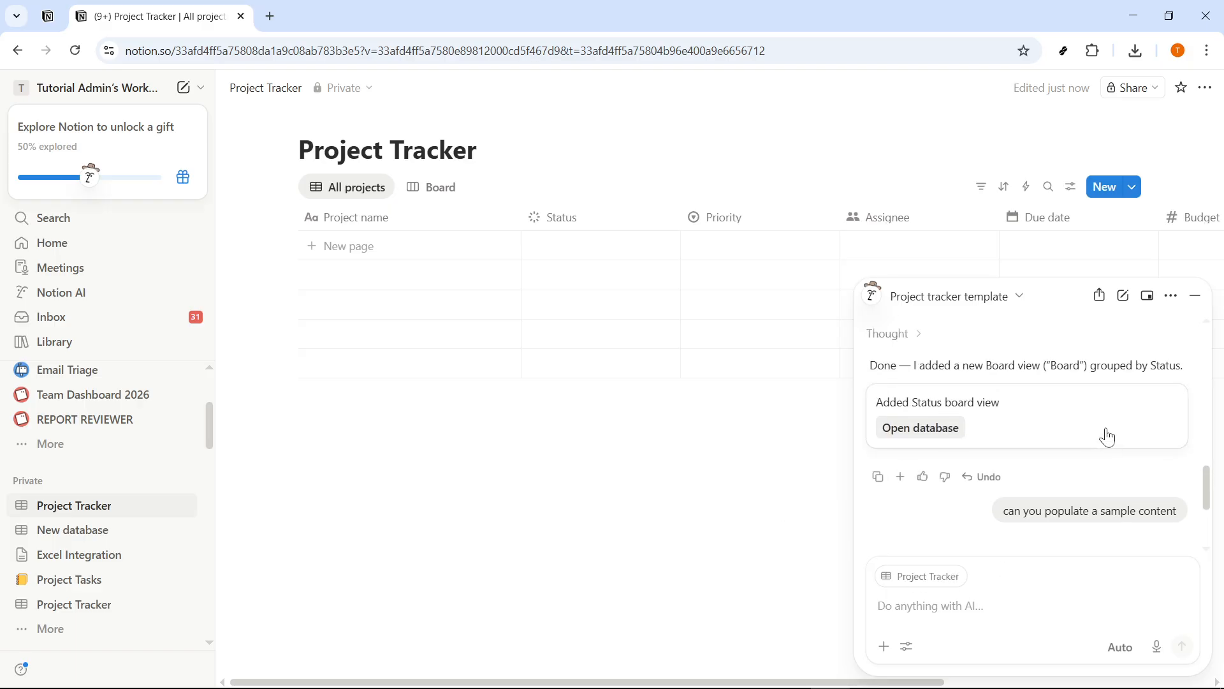
pyautogui.scroll(-3, 1109, 434)
pyautogui.click(1178, 376)
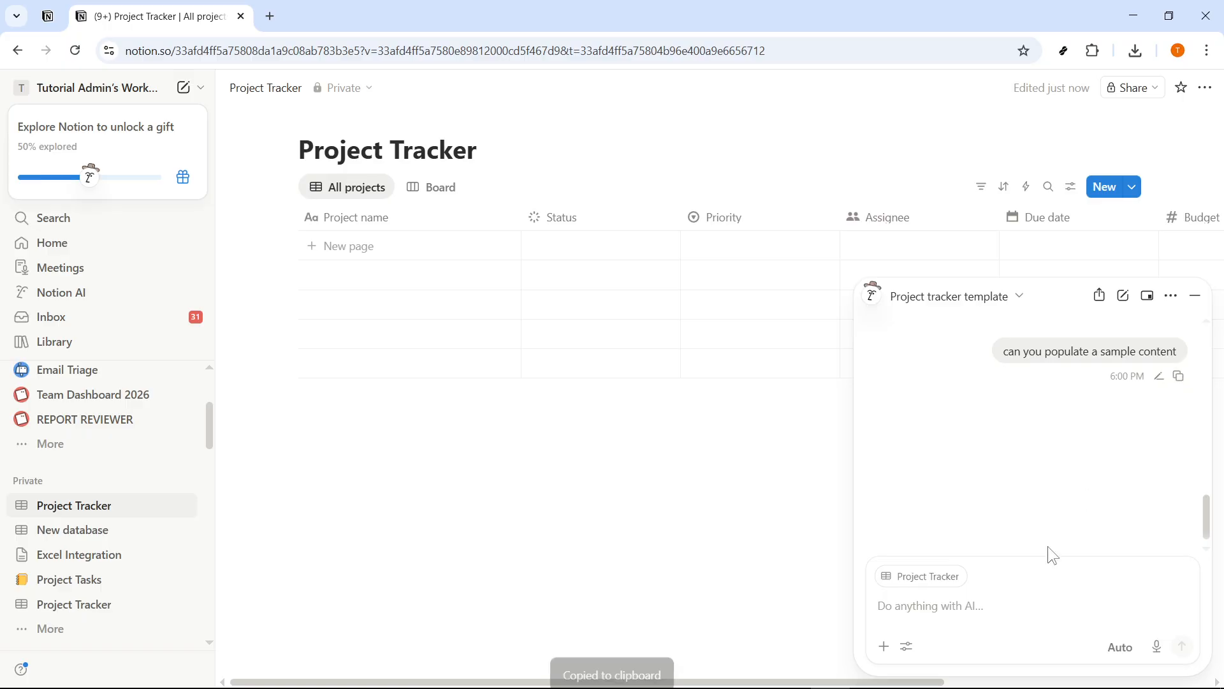
pyautogui.click(1012, 607)
pyautogui.hotkey('ctrl', 'v')
pyautogui.press('Return')
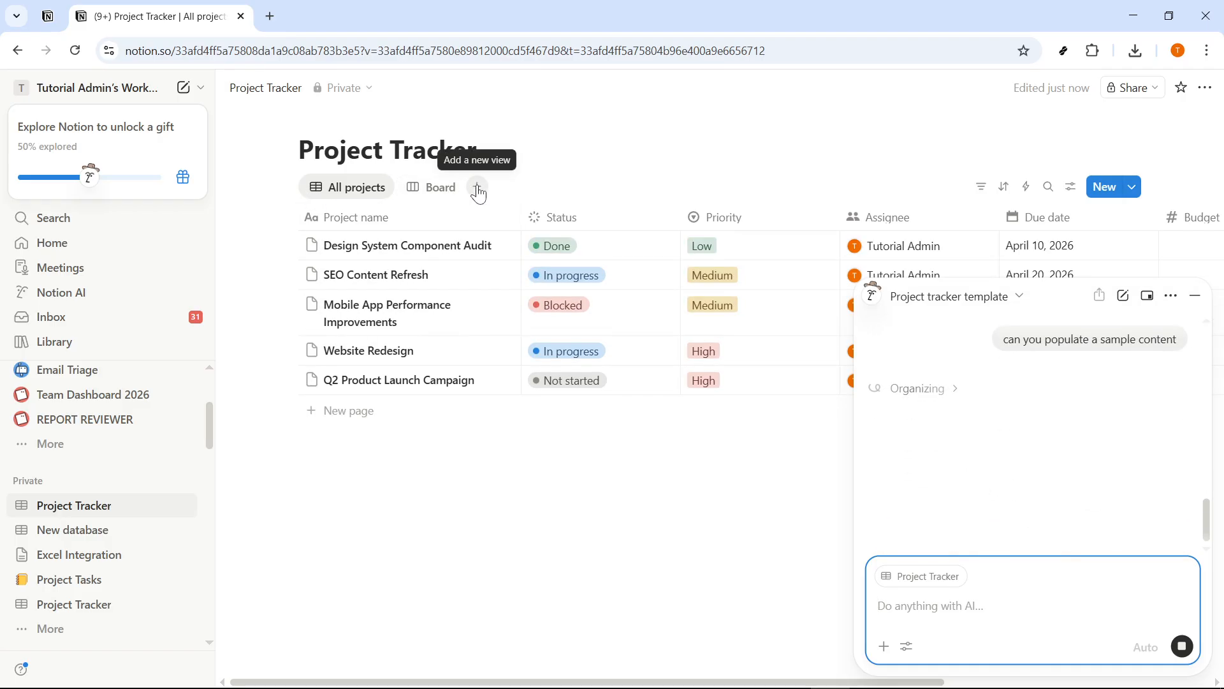
# Add a Dashboard view to the Project Tracker and close the AI chat.
pyautogui.click(477, 187)
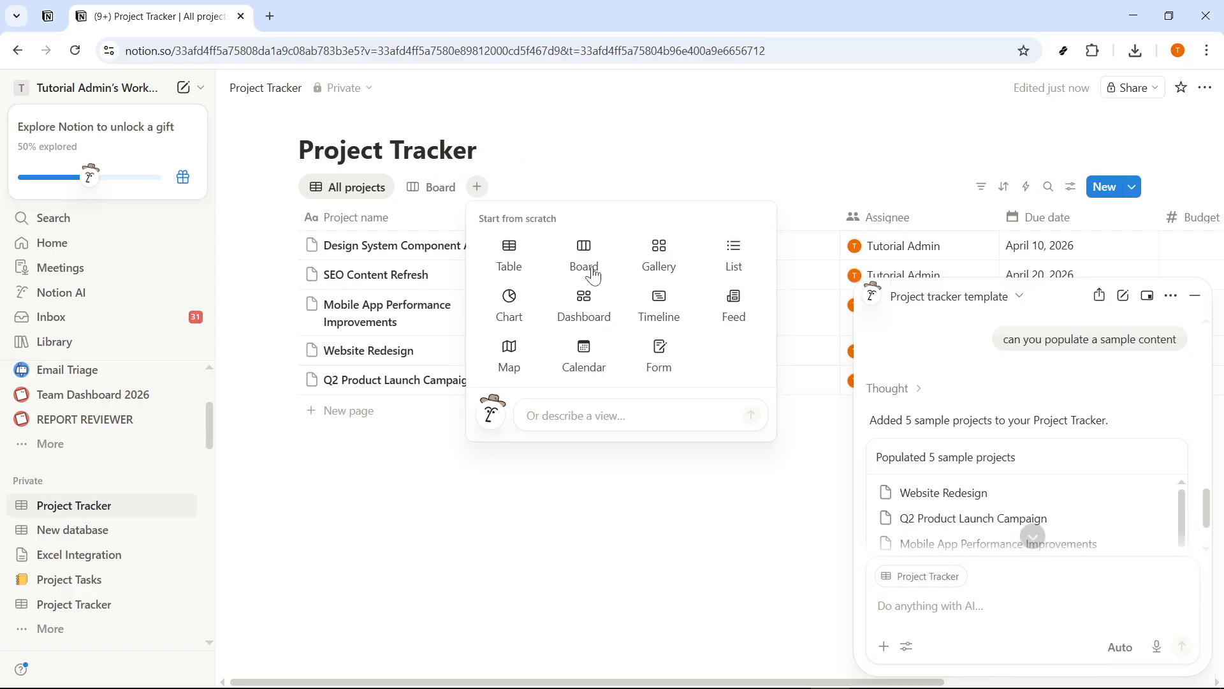
pyautogui.click(583, 309)
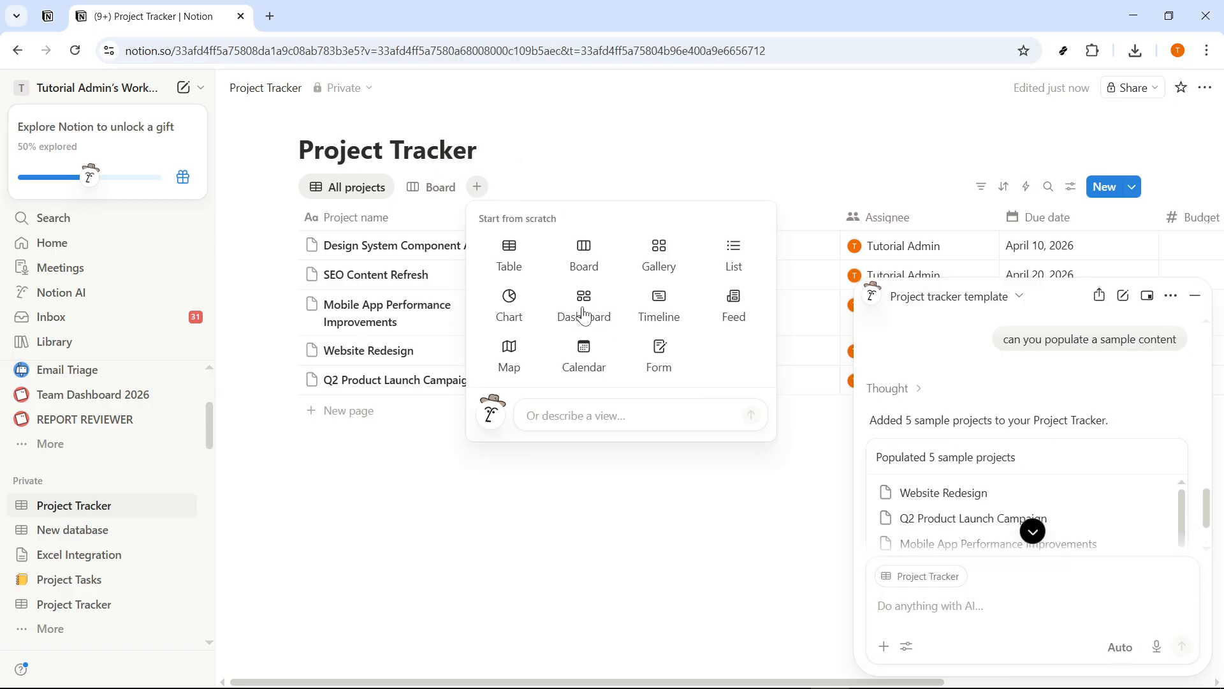
pyautogui.click(1196, 295)
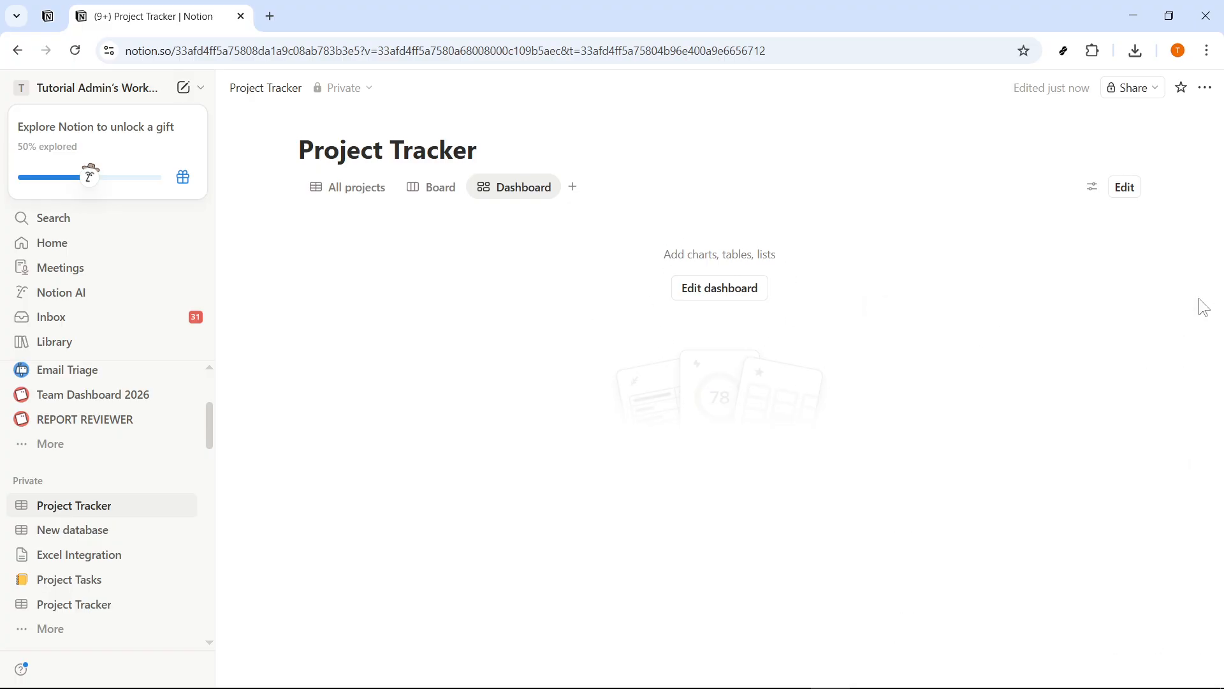
# Start editing the dashboard and add the existing Board view as its first widget, checking the project cards.
pyautogui.click(731, 297)
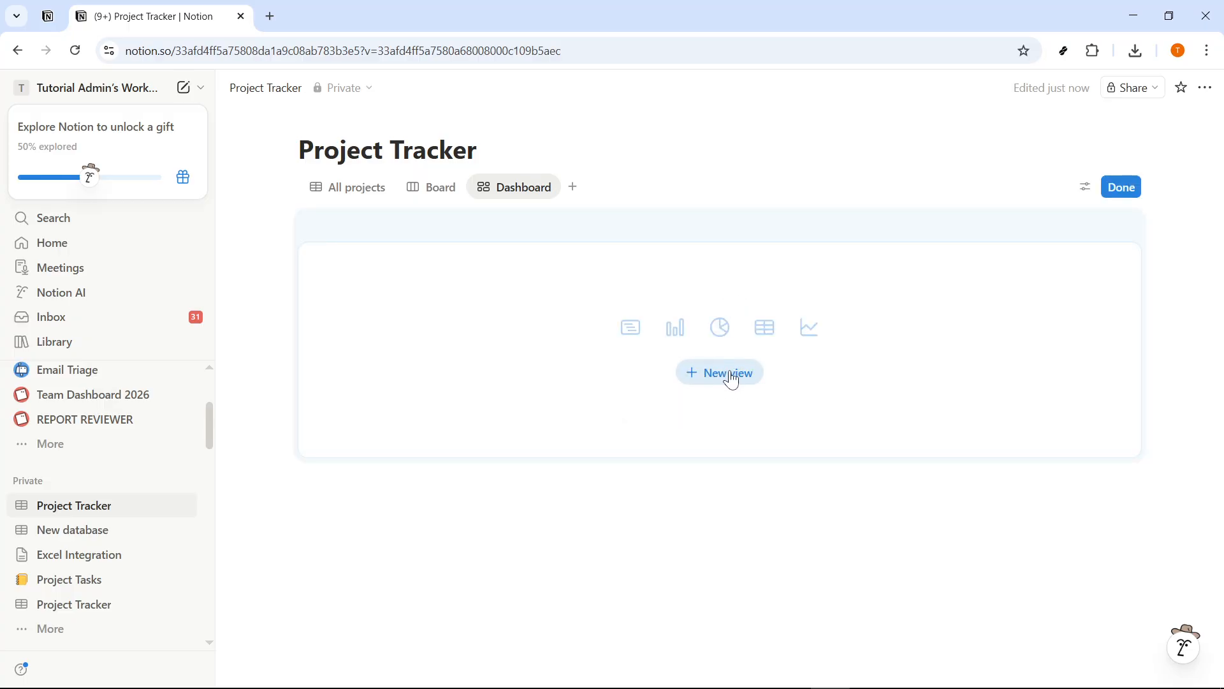
pyautogui.click(344, 191)
pyautogui.click(507, 191)
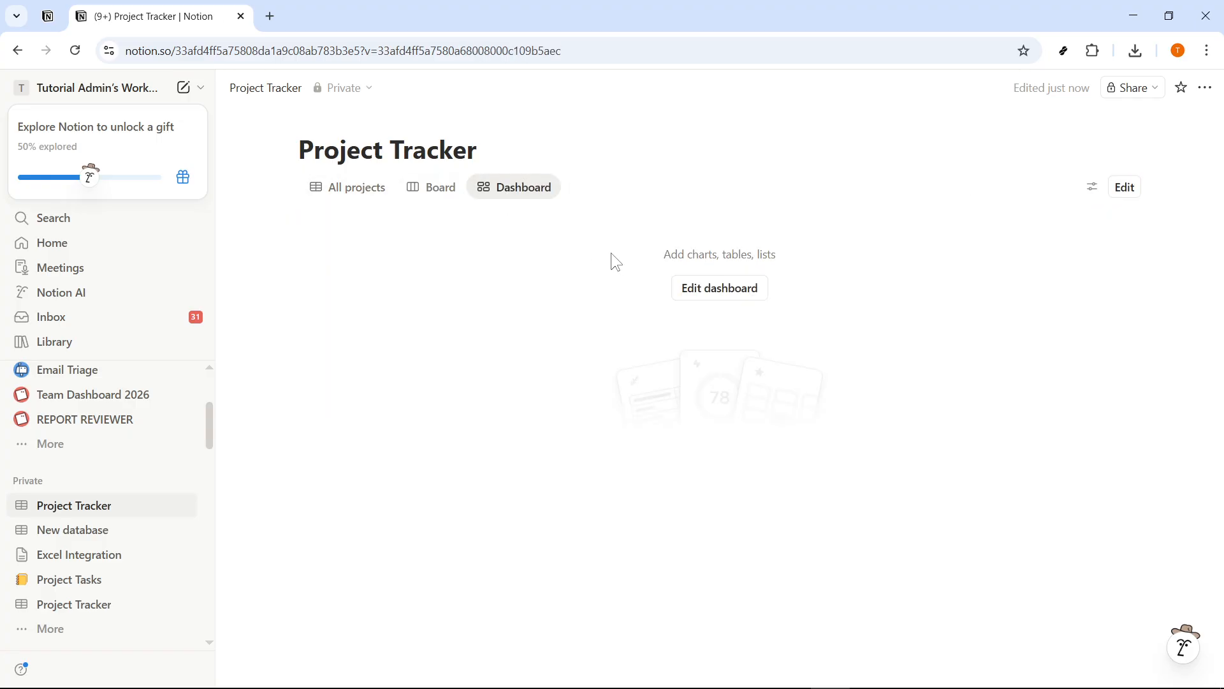
pyautogui.click(712, 295)
pyautogui.click(722, 369)
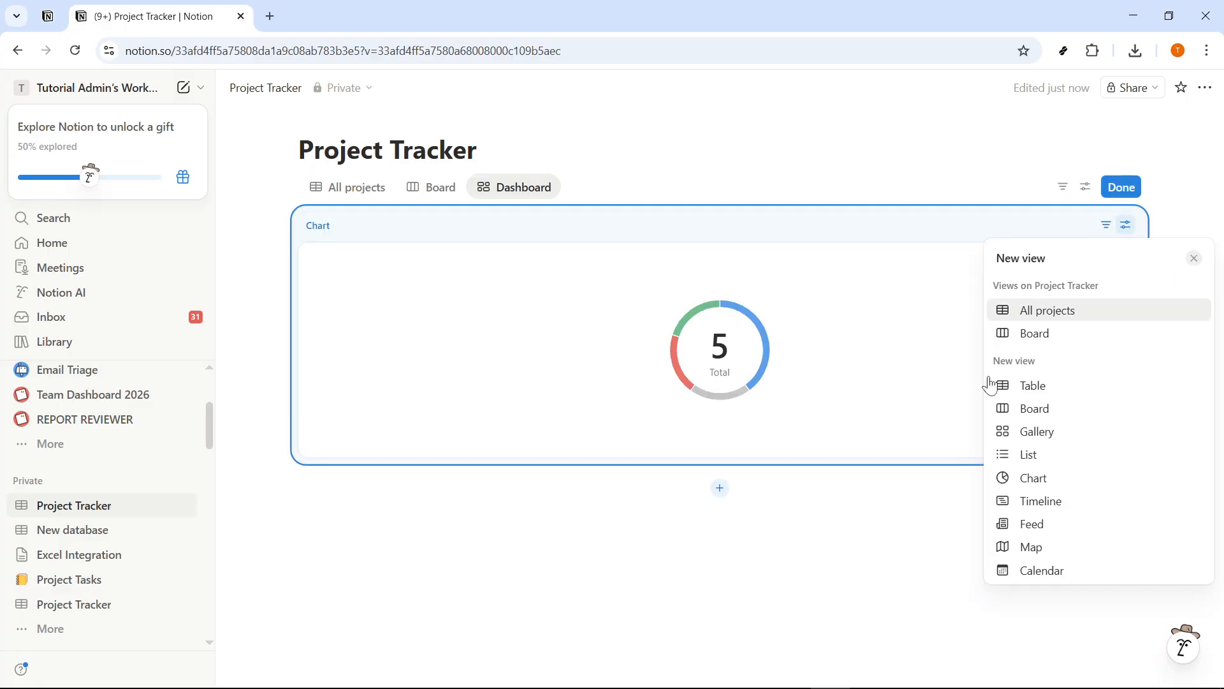
pyautogui.click(1020, 337)
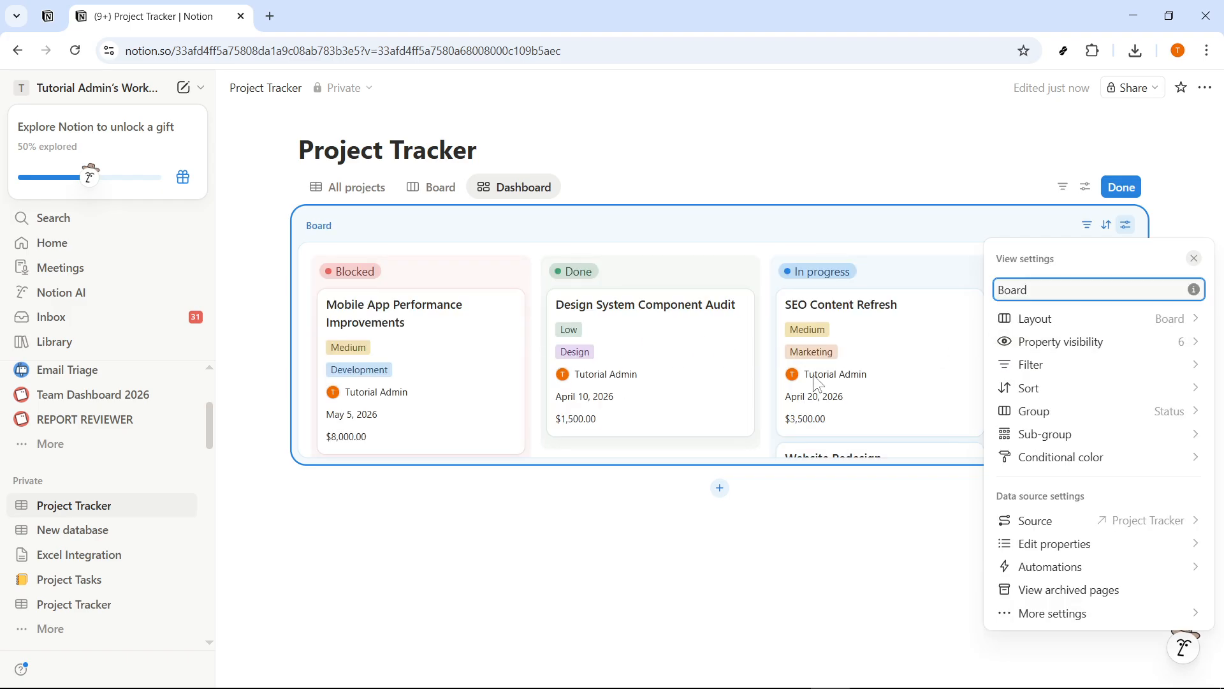
pyautogui.click(1194, 258)
pyautogui.scroll(-3, 713, 321)
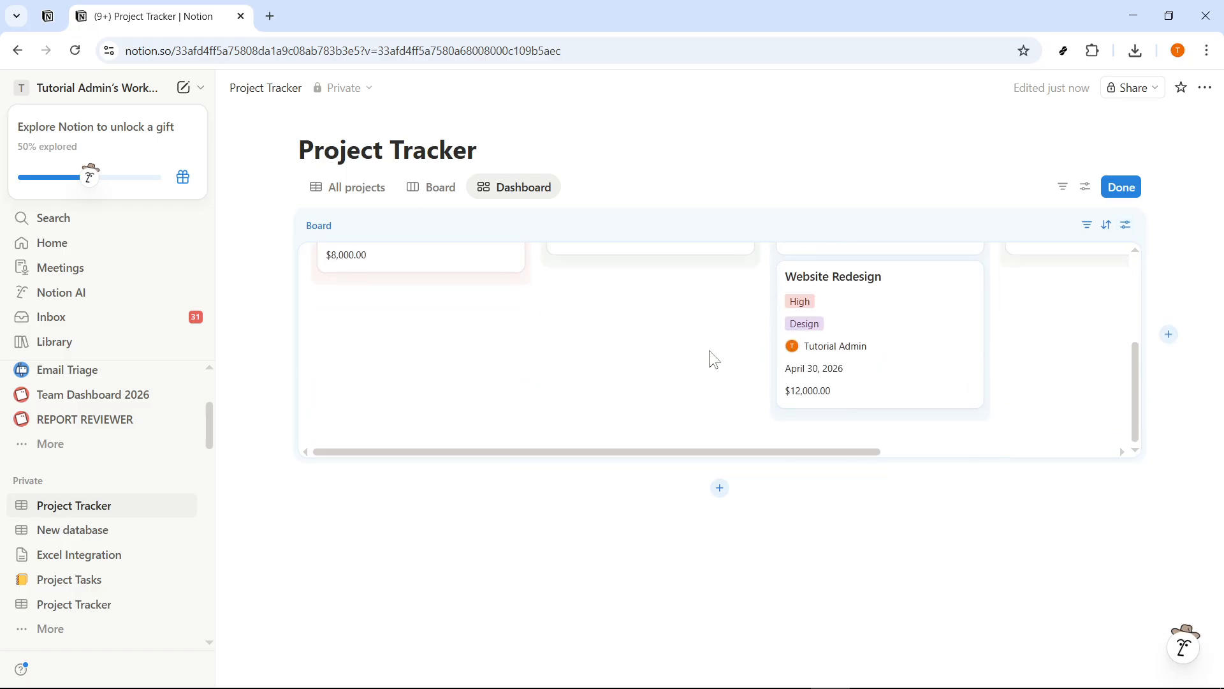
pyautogui.scroll(3, 709, 350)
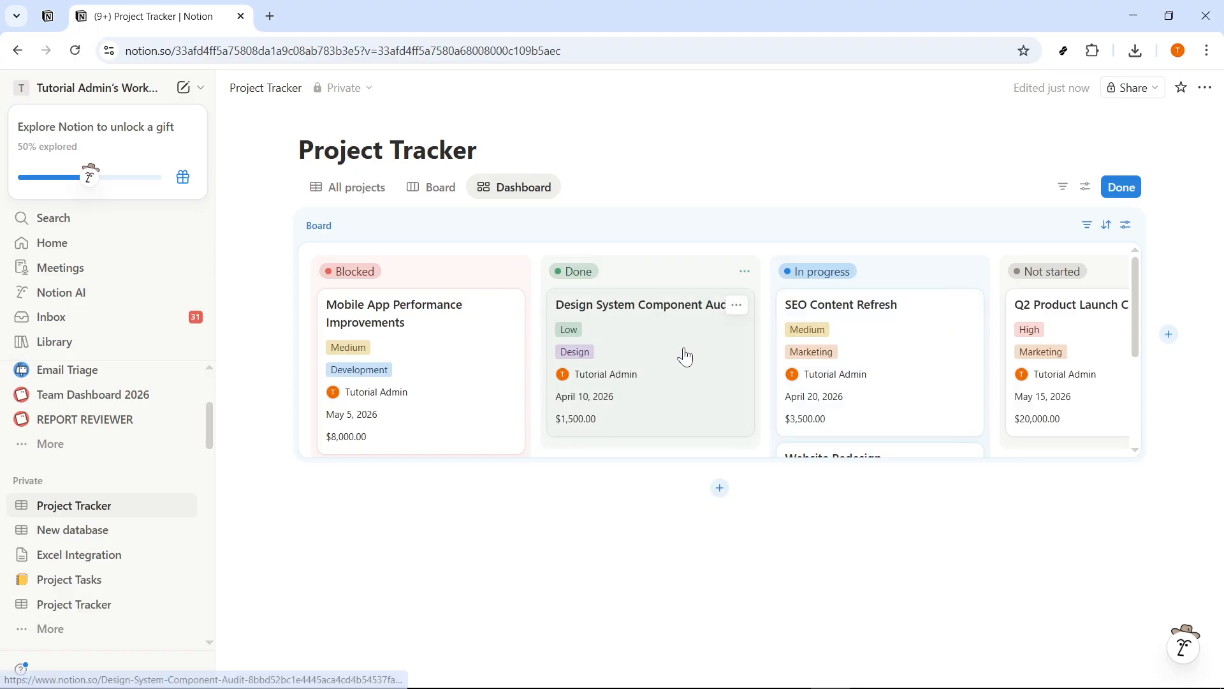
pyautogui.scroll(-3, 778, 352)
pyautogui.scroll(3, 745, 361)
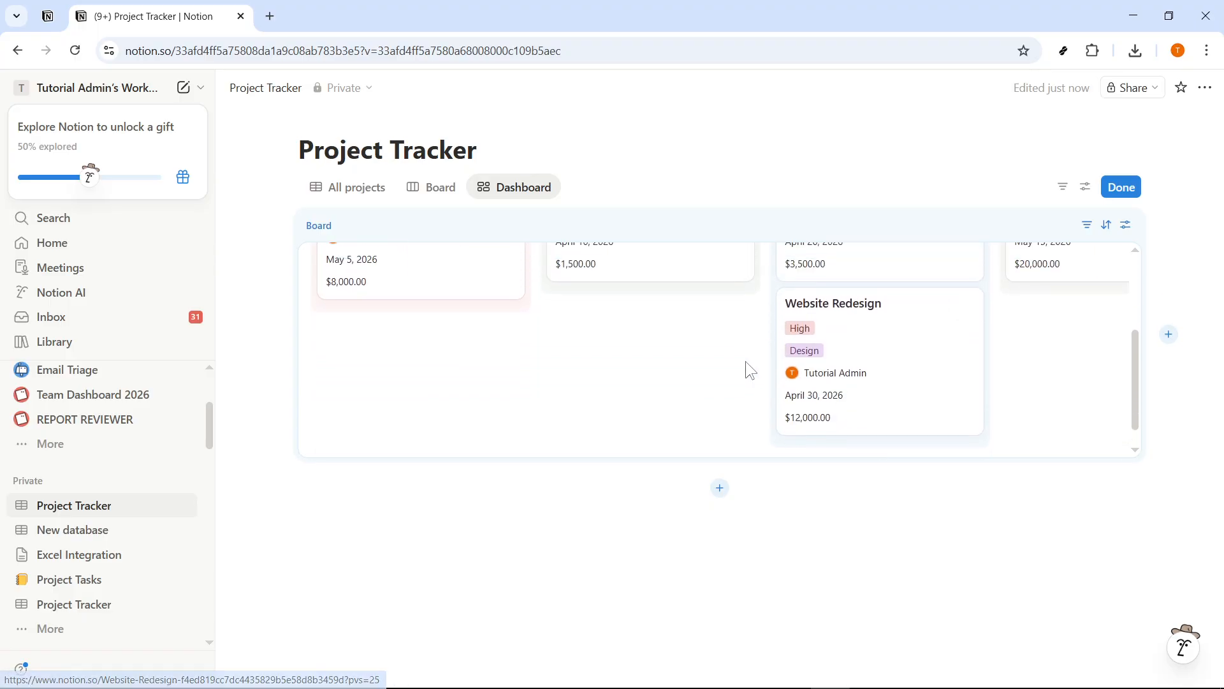
# Add a chart widget named "Project by Priority" below the Board on the dashboard.
pyautogui.click(718, 489)
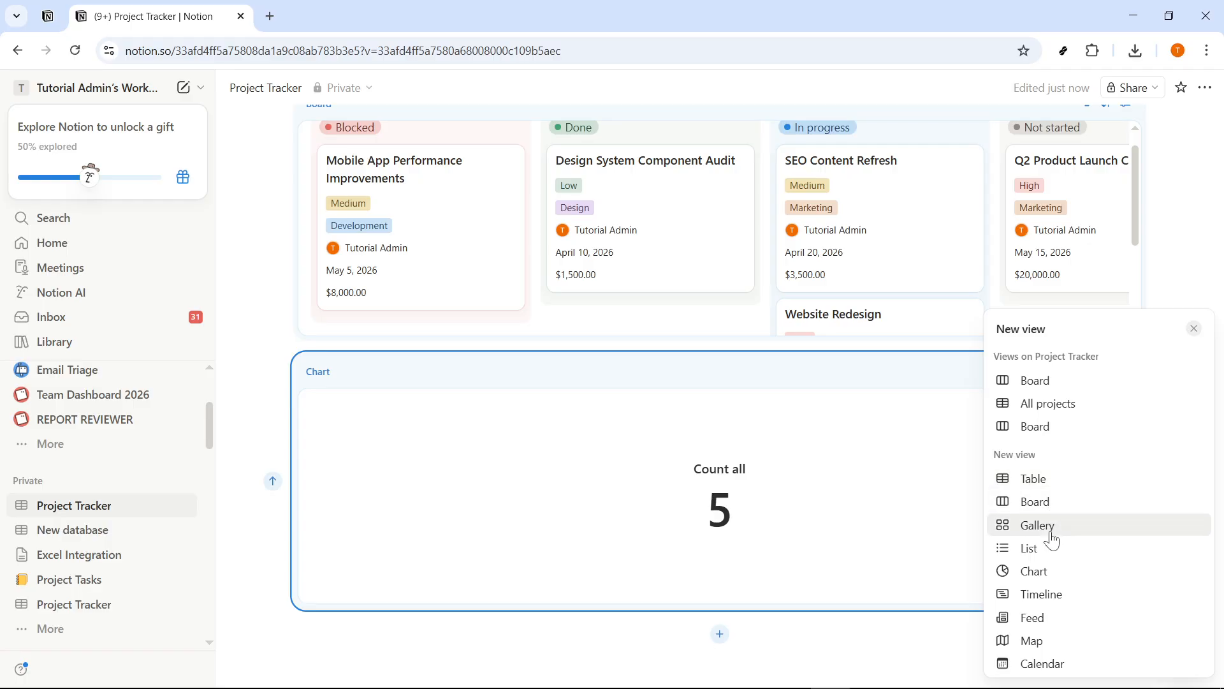
pyautogui.click(1055, 571)
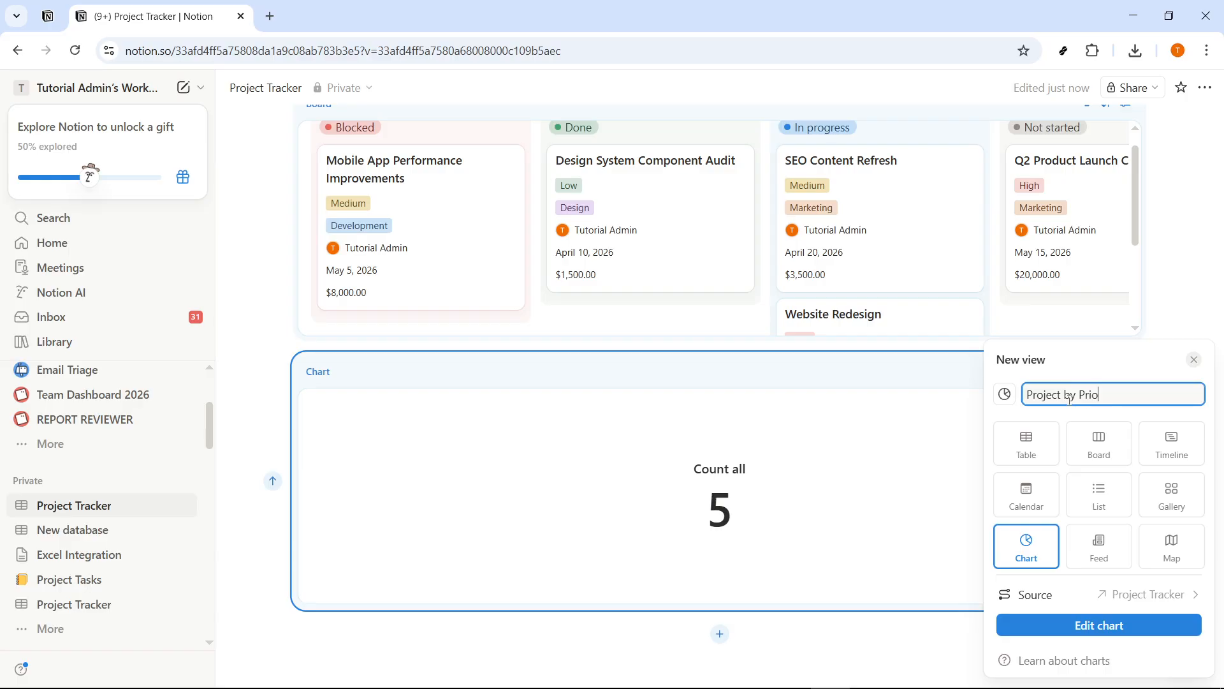
pyautogui.press('Return')
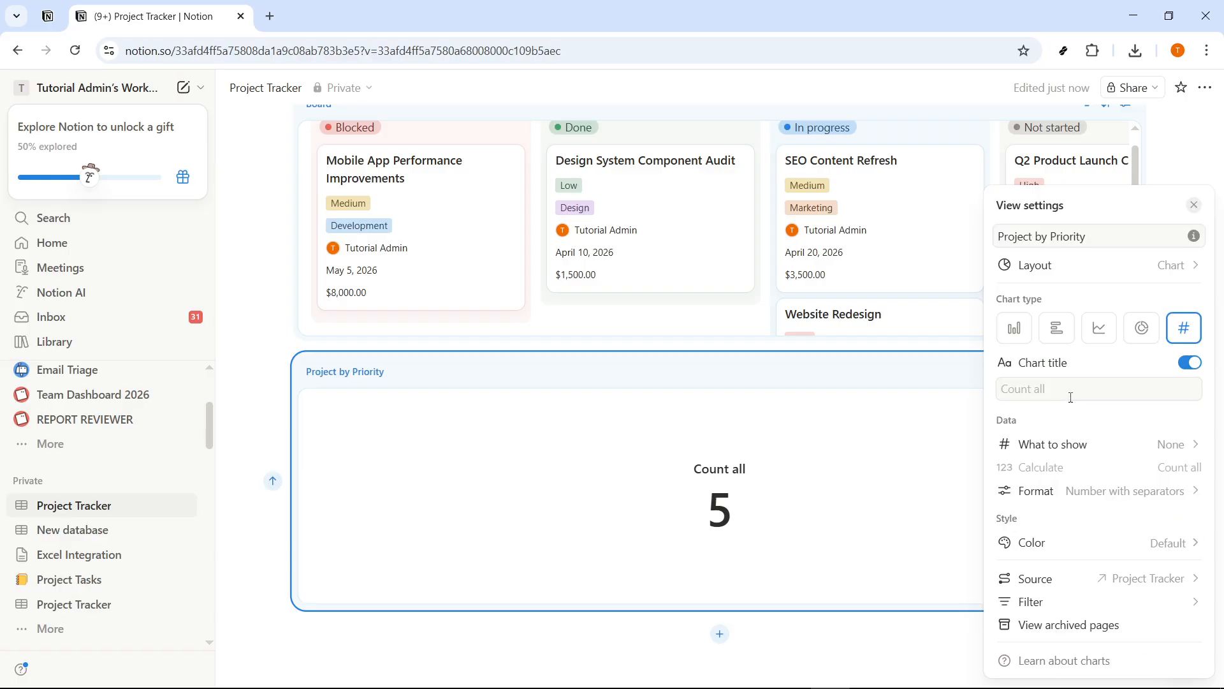
pyautogui.click(579, 660)
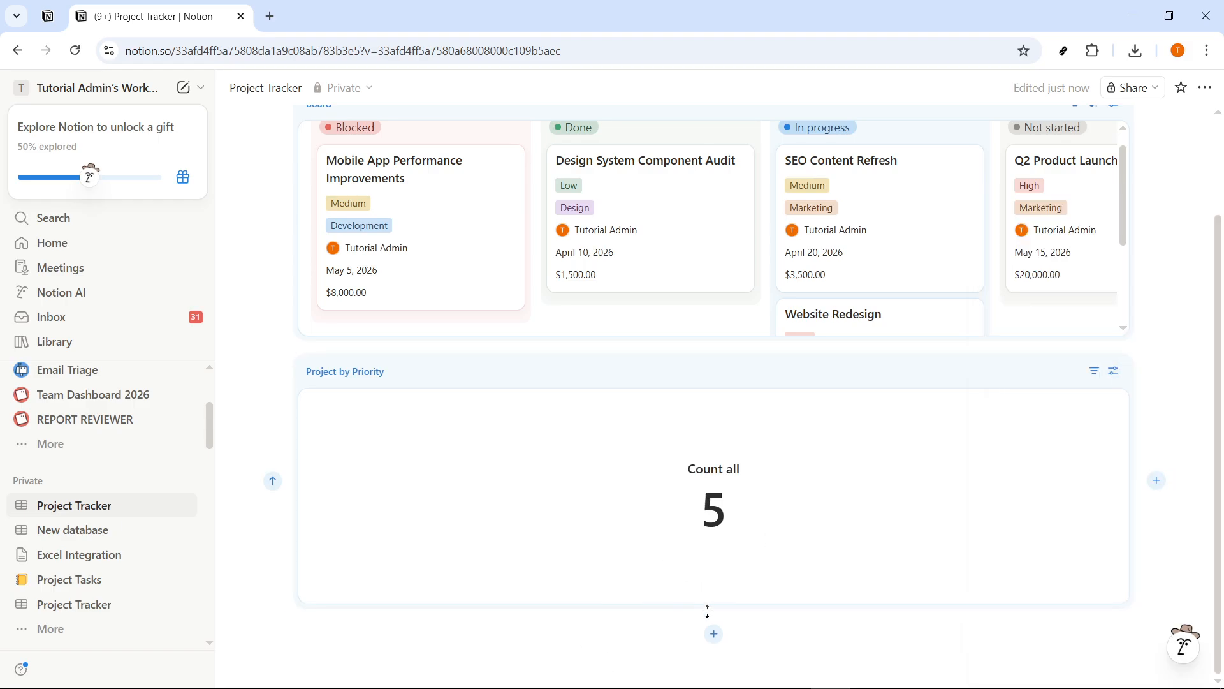
# Add a vertical bar chart by status below Project by Priority, and a Calendar view beneath that chart.
pyautogui.click(718, 644)
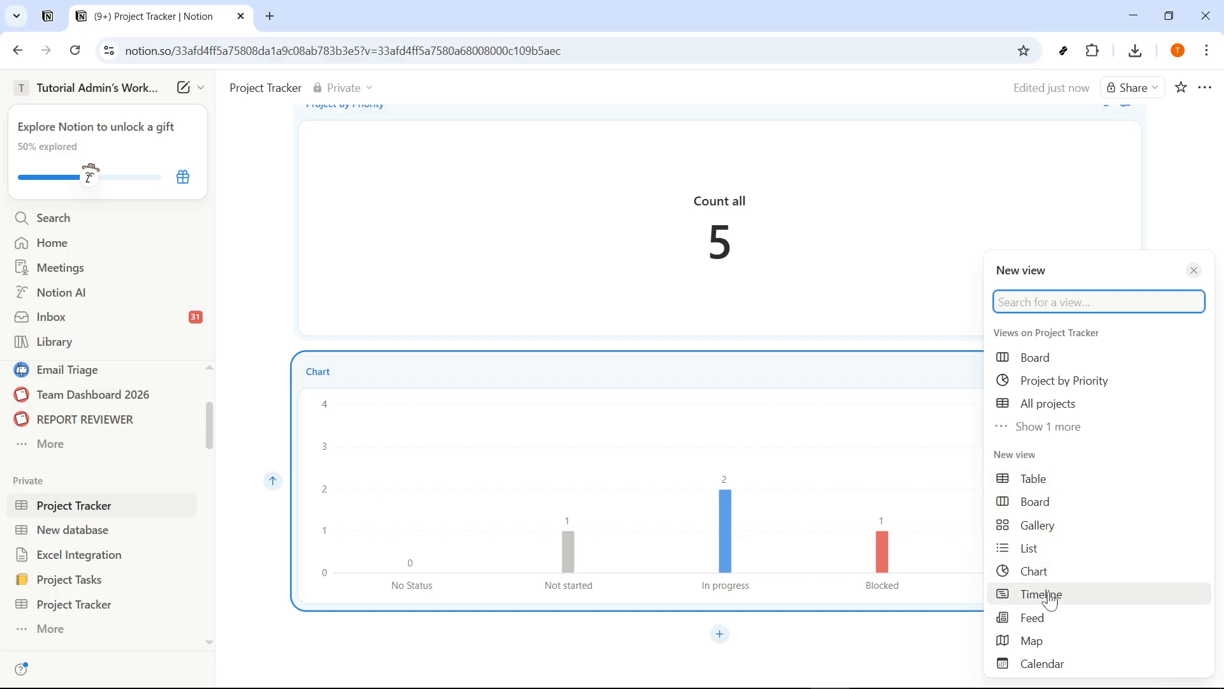
pyautogui.click(830, 634)
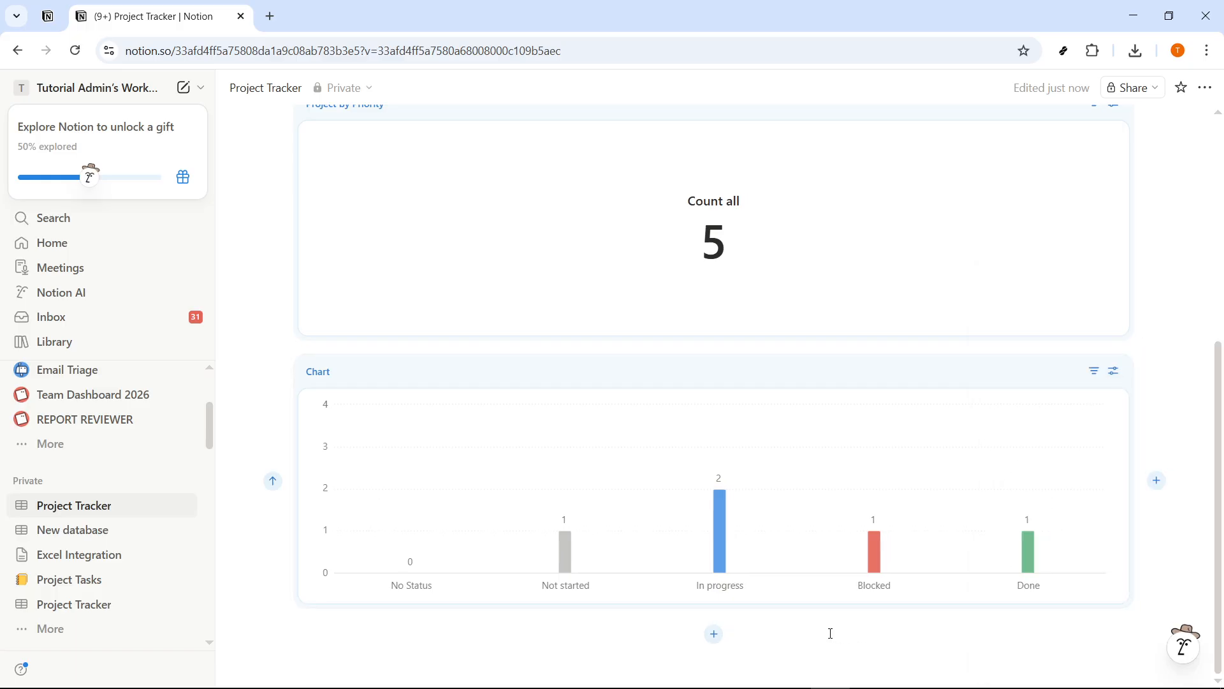
pyautogui.click(716, 636)
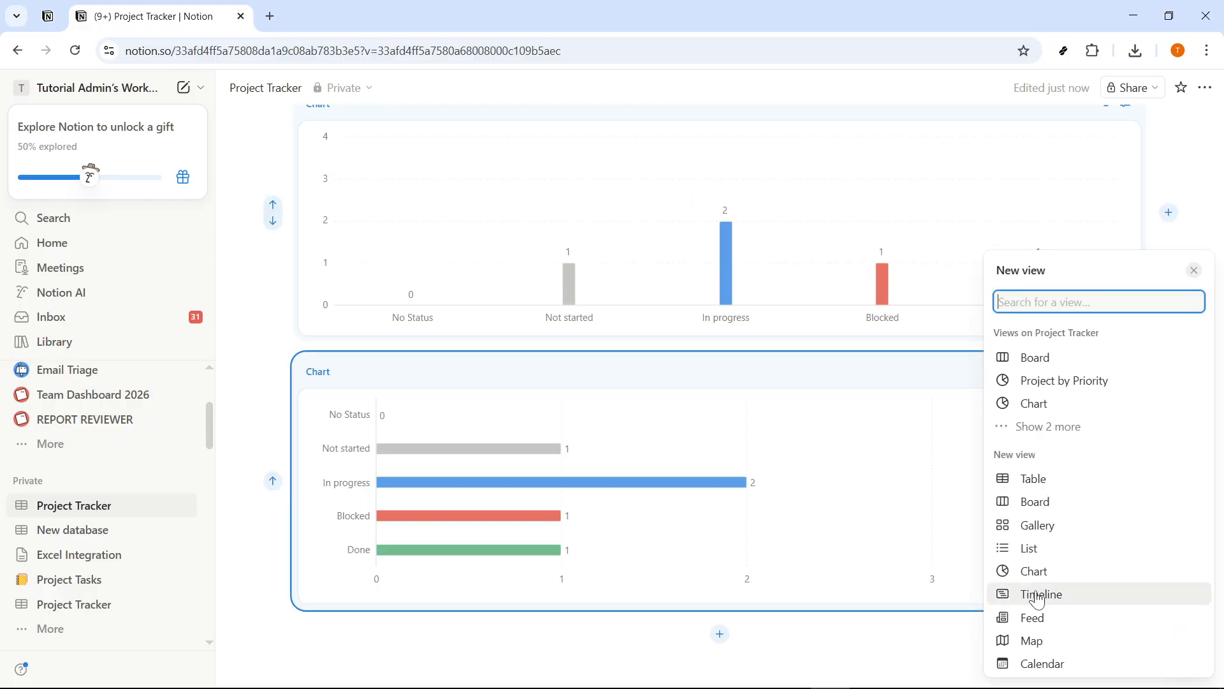
pyautogui.click(1043, 663)
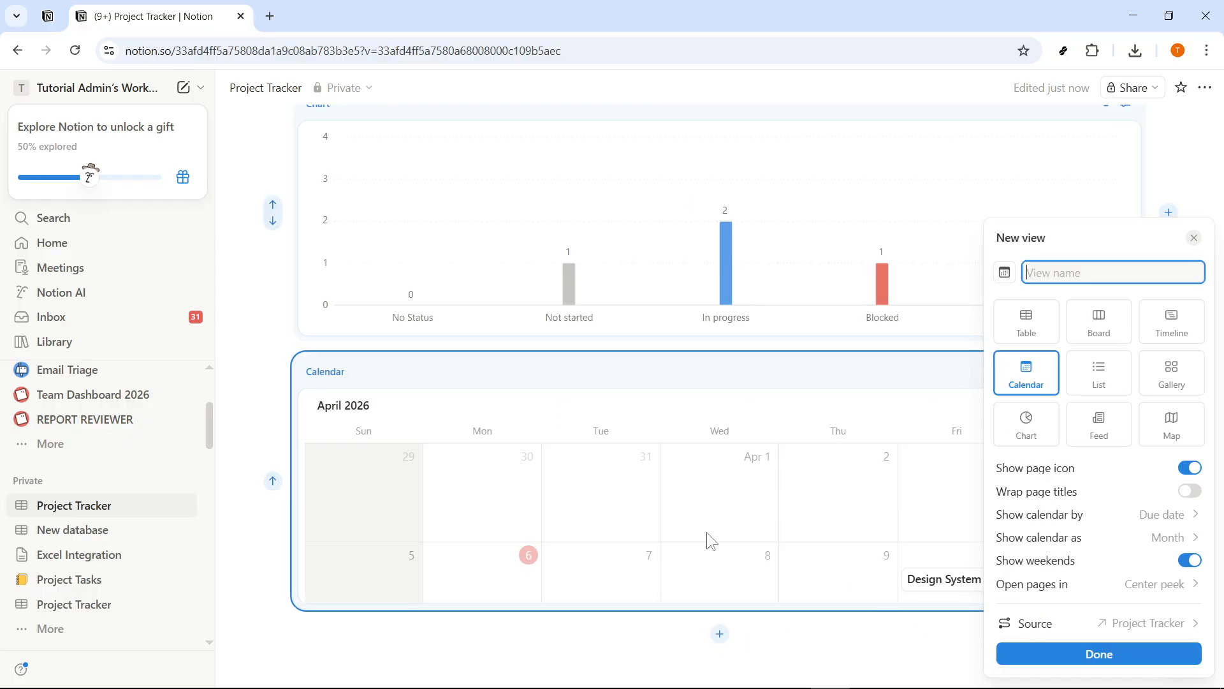
pyautogui.click(827, 641)
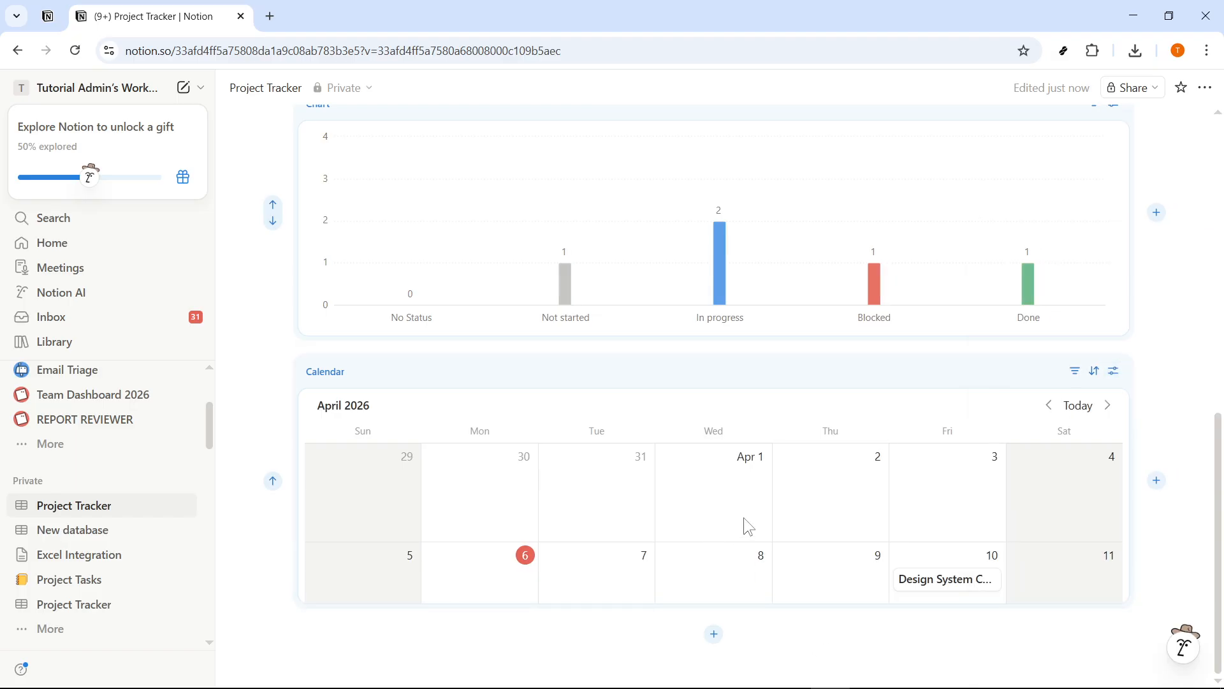
# Move the status bar chart into the same row as Project by Priority, placing it before that widget.
pyautogui.scroll(5, 730, 522)
pyautogui.scroll(-6, 727, 526)
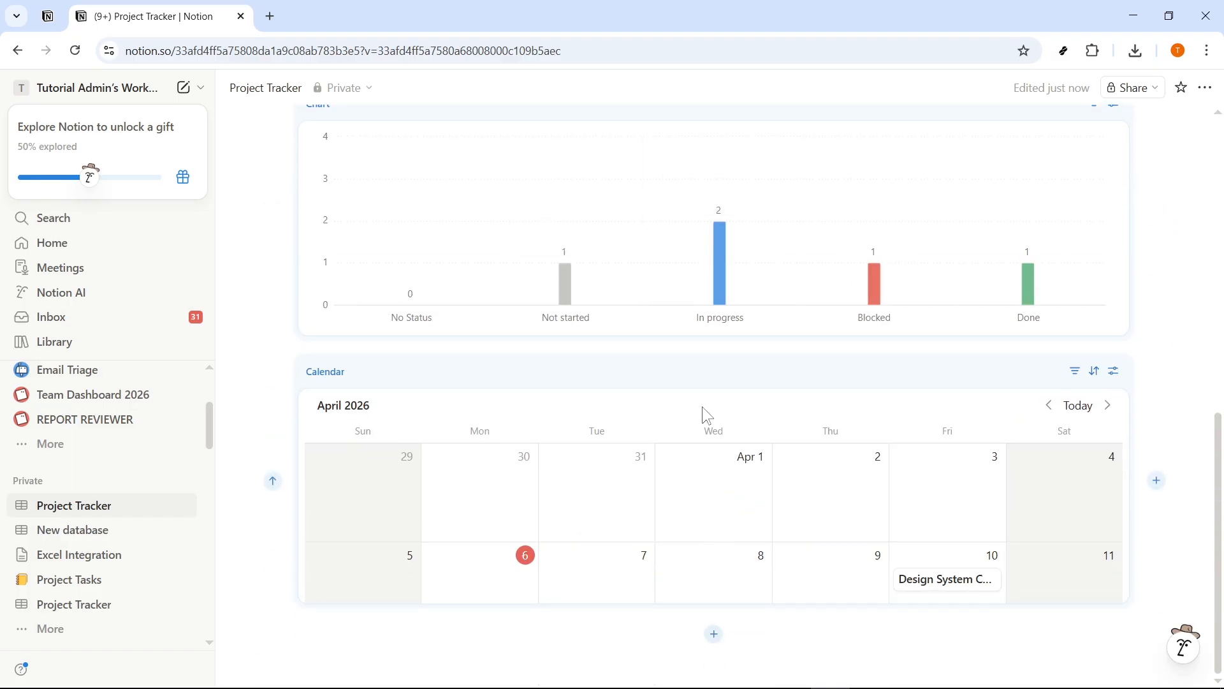
pyautogui.scroll(5, 705, 415)
pyautogui.scroll(-5, 890, 319)
pyautogui.scroll(4, 446, 414)
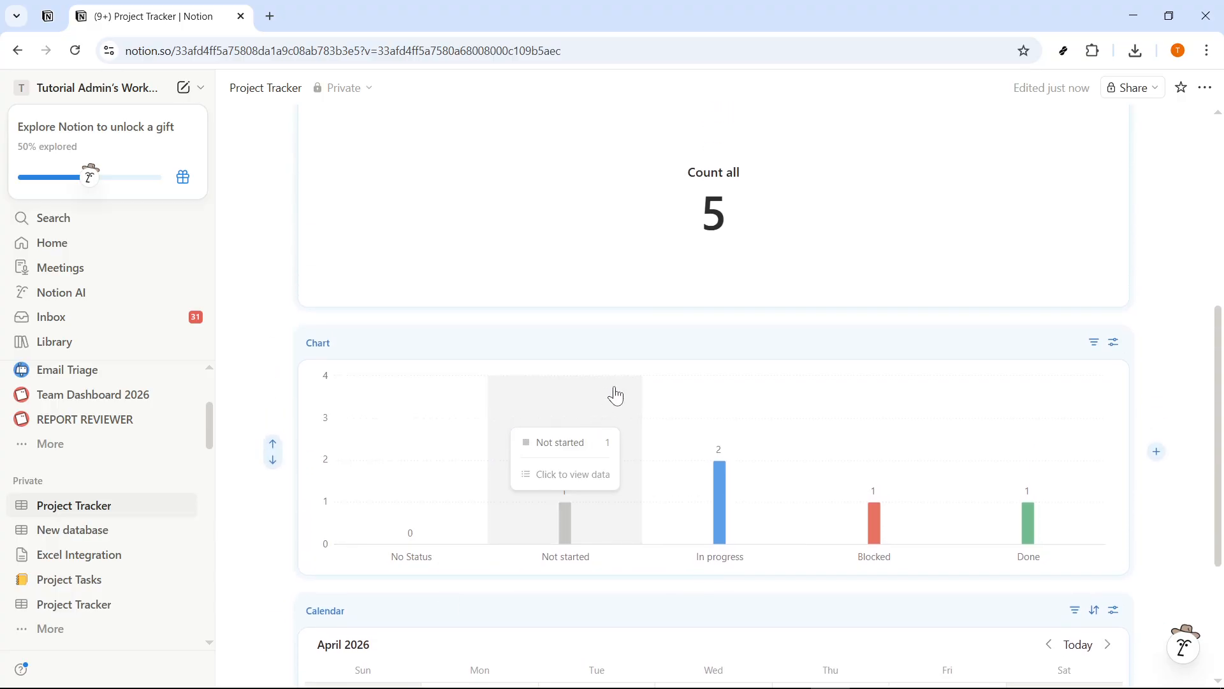
pyautogui.moveTo(377, 344); pyautogui.dragTo(319, 192)
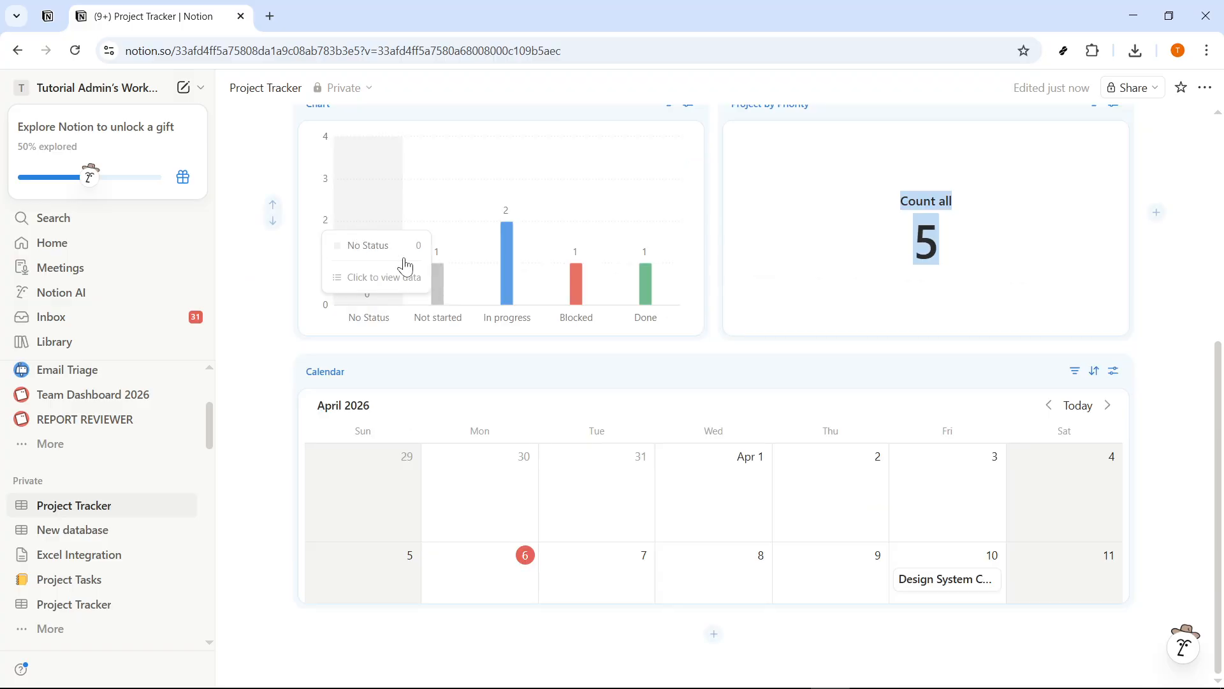
pyautogui.scroll(1, 333, 311)
pyautogui.click(237, 265)
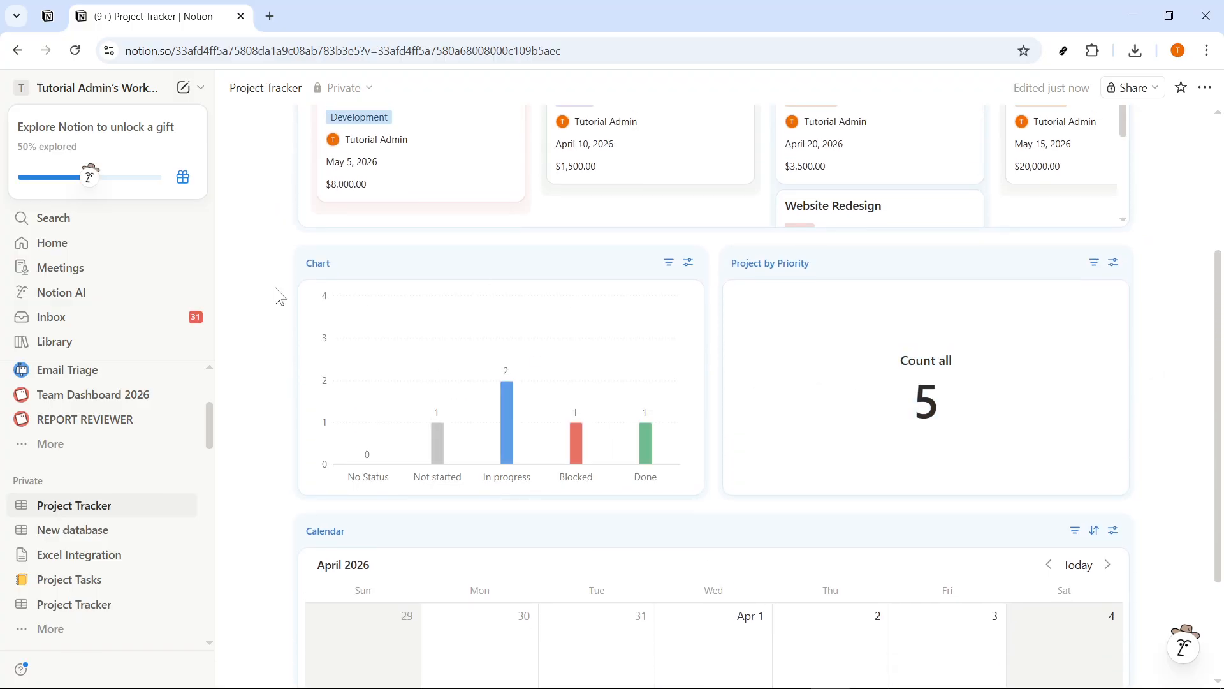
# Move the Calendar widget above the row with the two charts, directly below the Board.
pyautogui.scroll(-3, 602, 373)
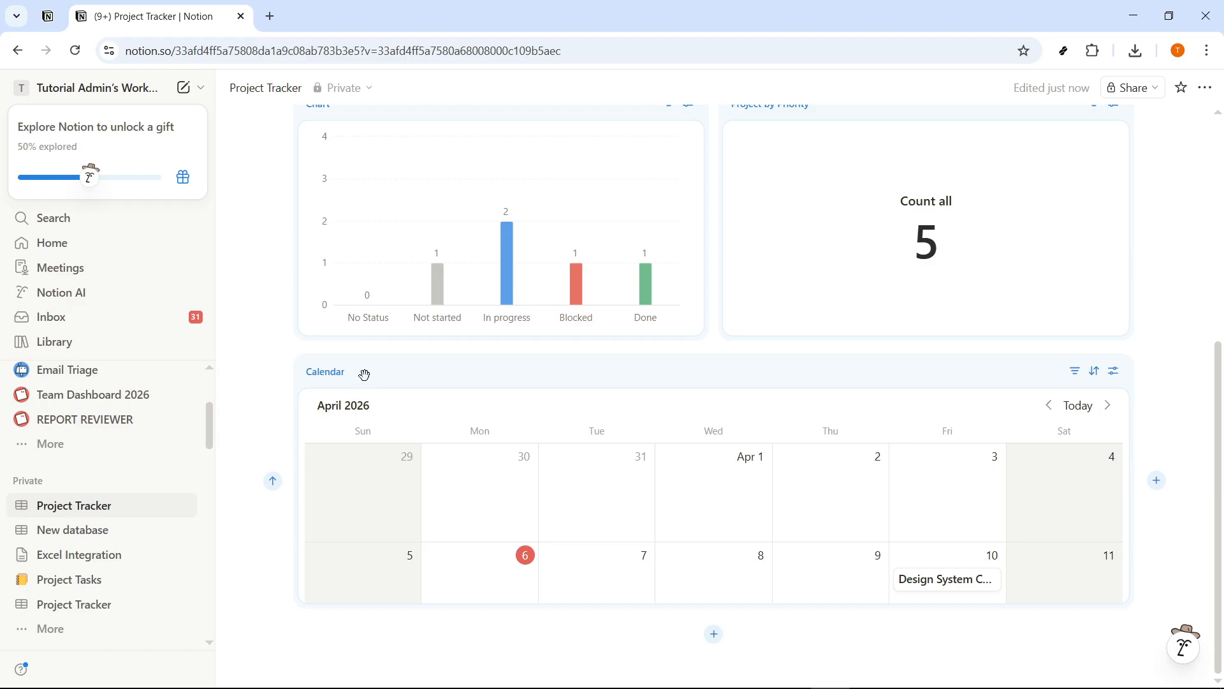
pyautogui.moveTo(364, 374); pyautogui.dragTo(382, 297)
pyautogui.scroll(-4, 604, 401)
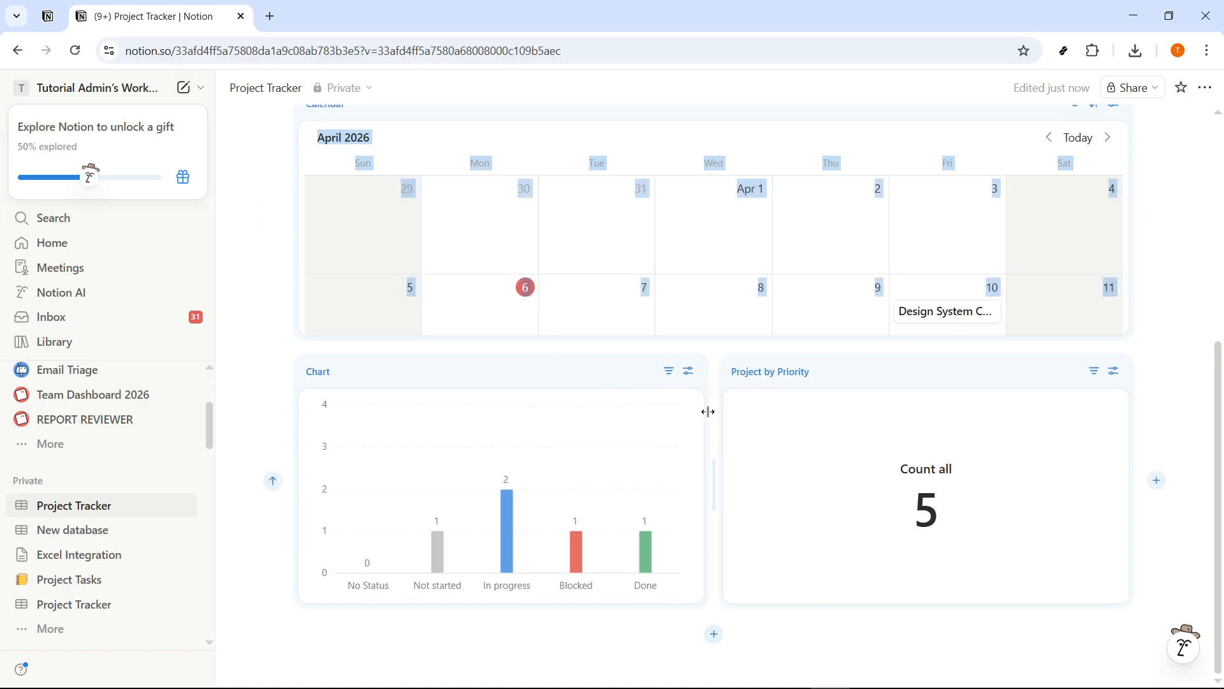
pyautogui.click(259, 322)
# Widen the status bar chart, make the Calendar and Board widgets taller, and finish editing the dashboard.
pyautogui.moveTo(706, 432); pyautogui.dragTo(745, 435)
pyautogui.scroll(3, 675, 411)
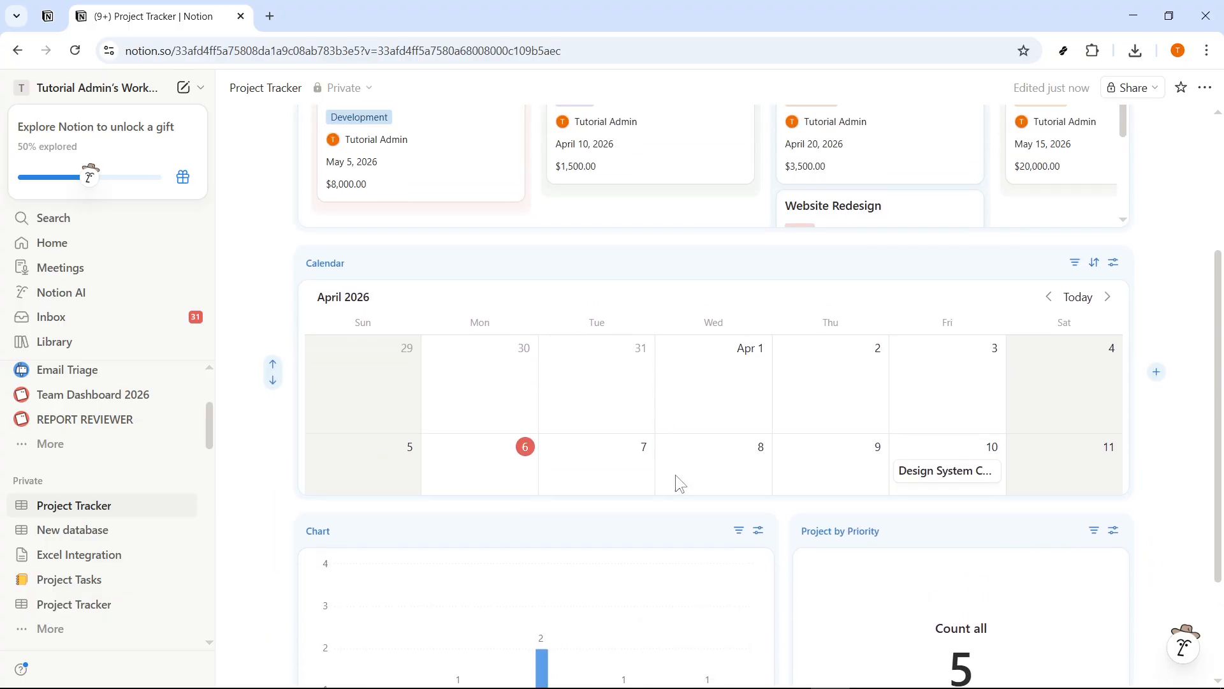
pyautogui.moveTo(679, 496); pyautogui.dragTo(697, 630)
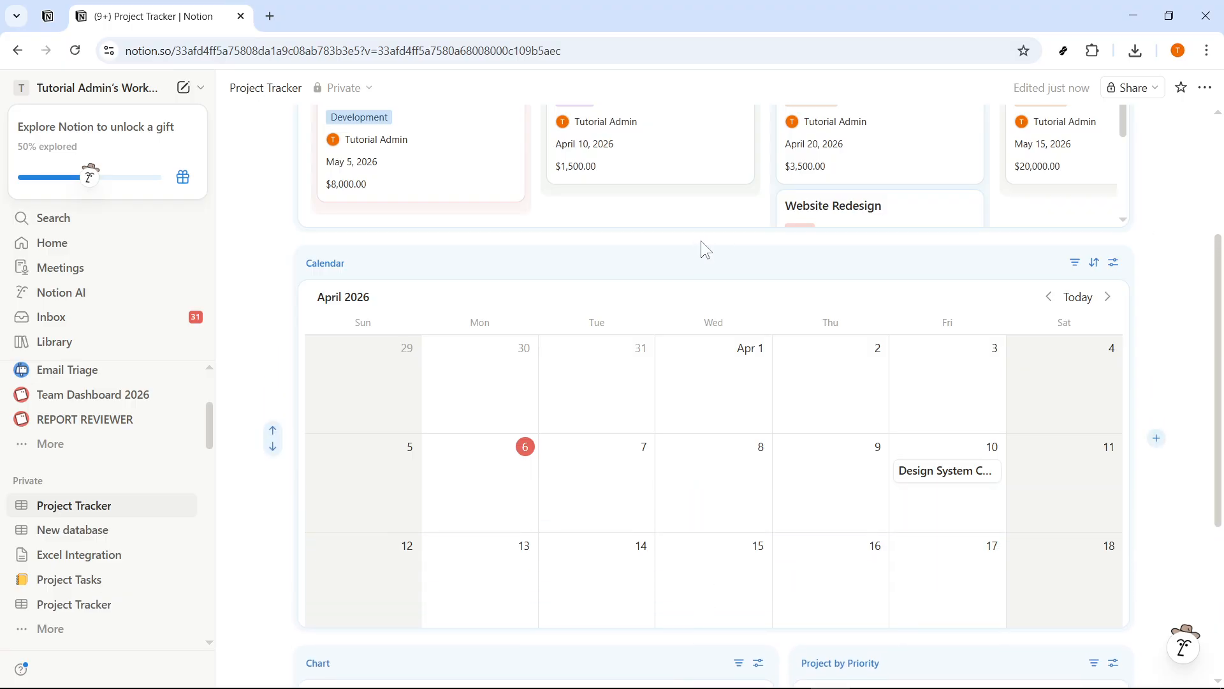
pyautogui.moveTo(700, 231); pyautogui.dragTo(683, 339)
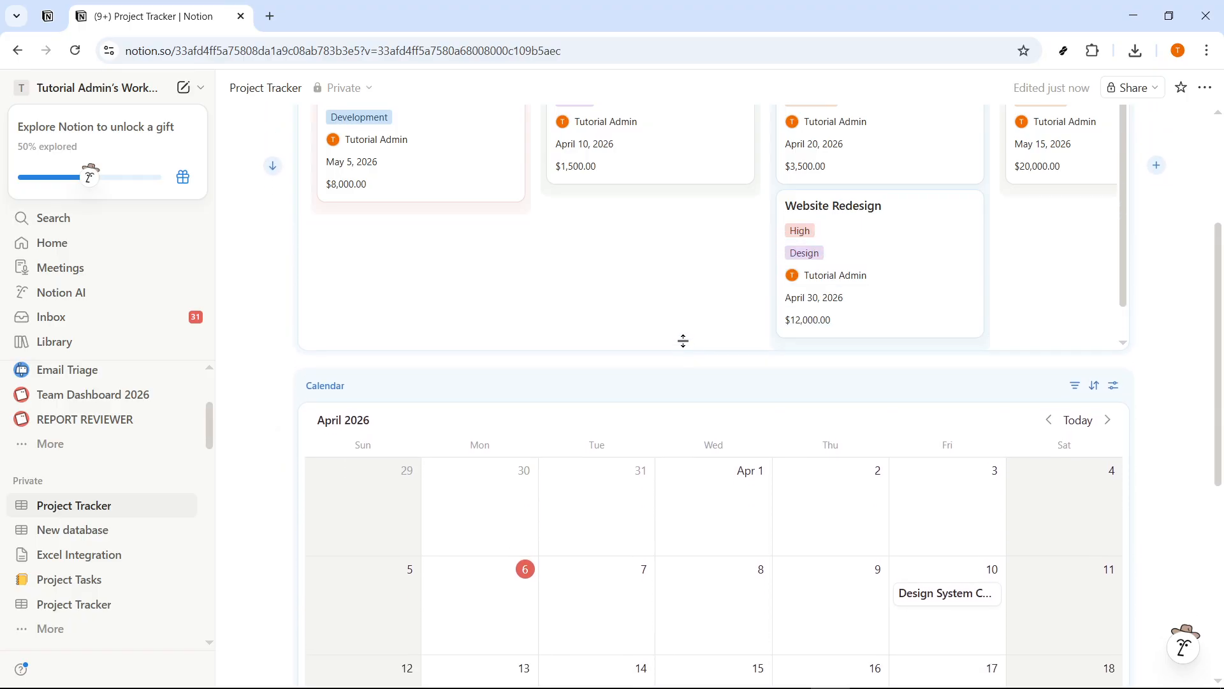
pyautogui.scroll(4, 655, 347)
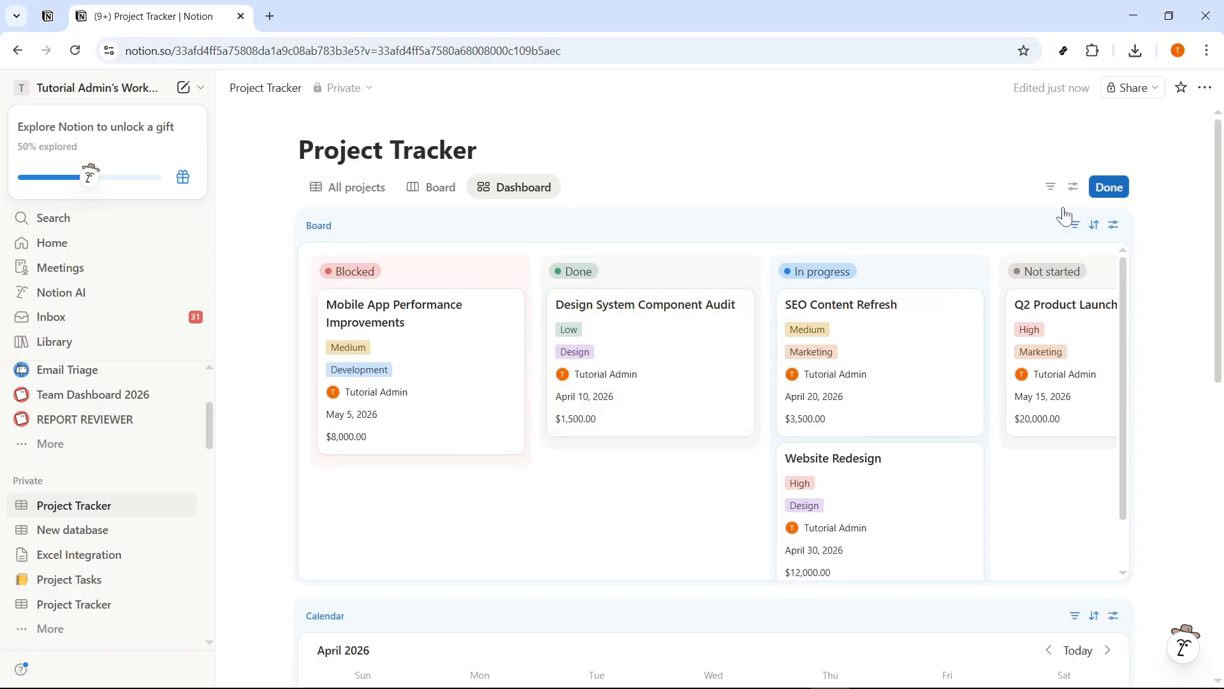
# Review the dashboard's board, calendar and charts, and open the All projects view.
pyautogui.scroll(-12, 675, 353)
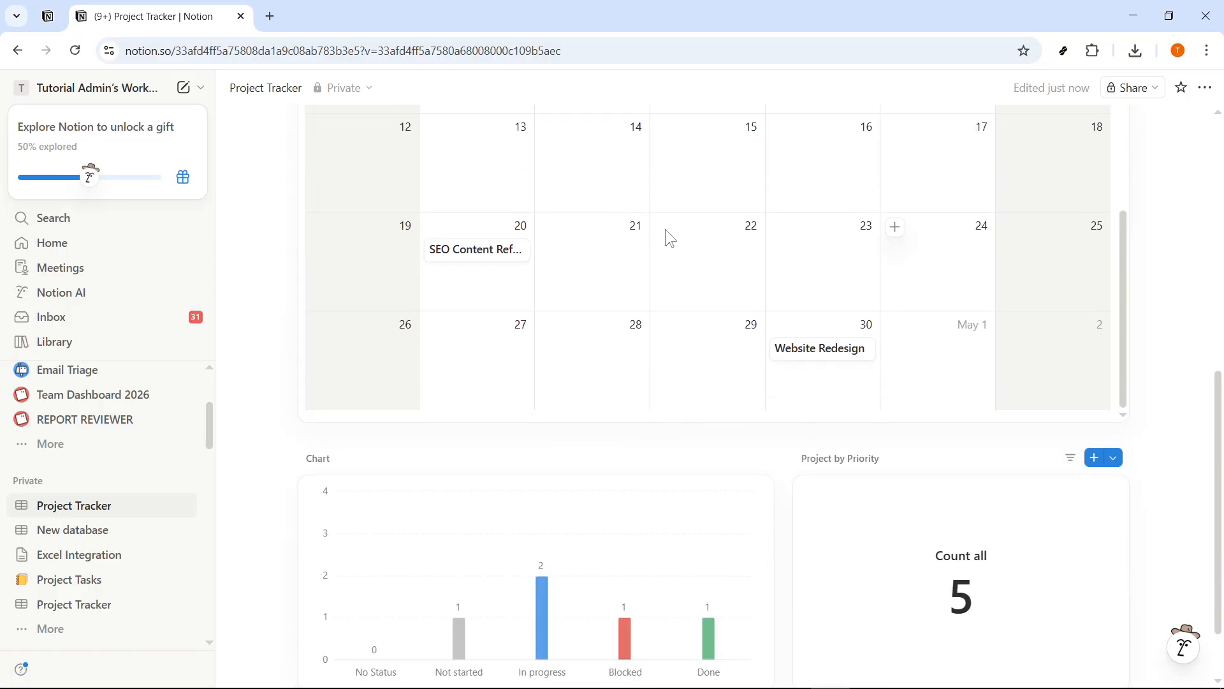
pyautogui.scroll(-2, 291, 342)
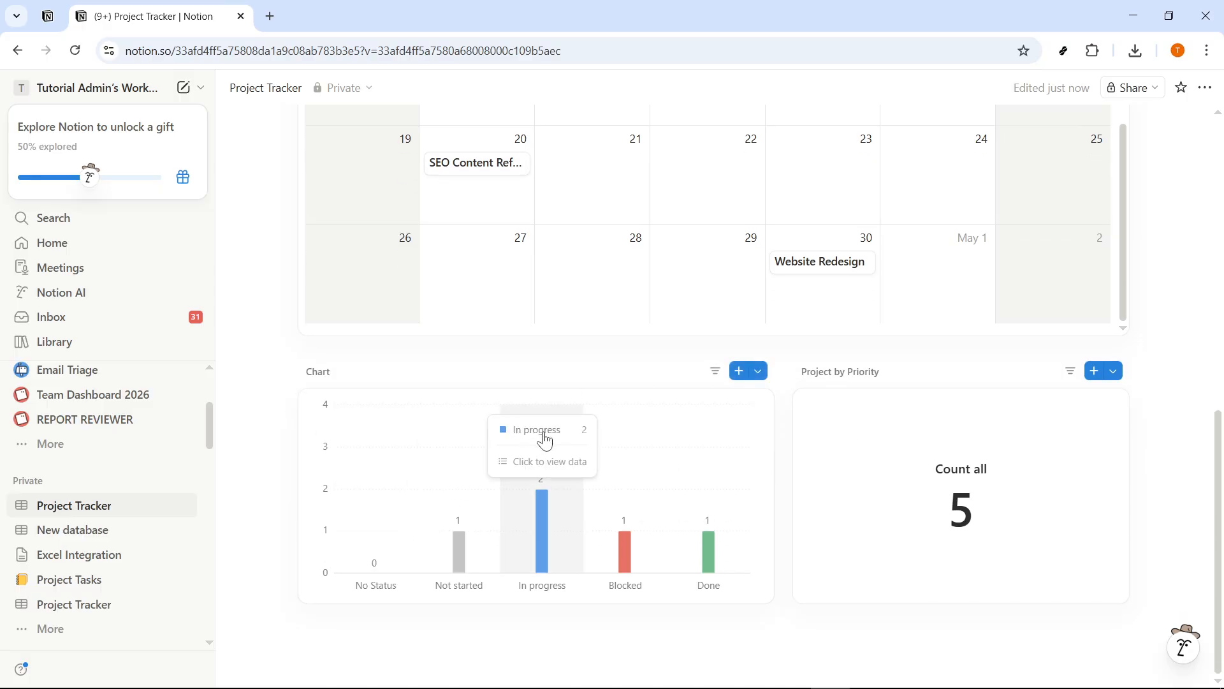
pyautogui.scroll(10, 679, 465)
pyautogui.scroll(2, 778, 524)
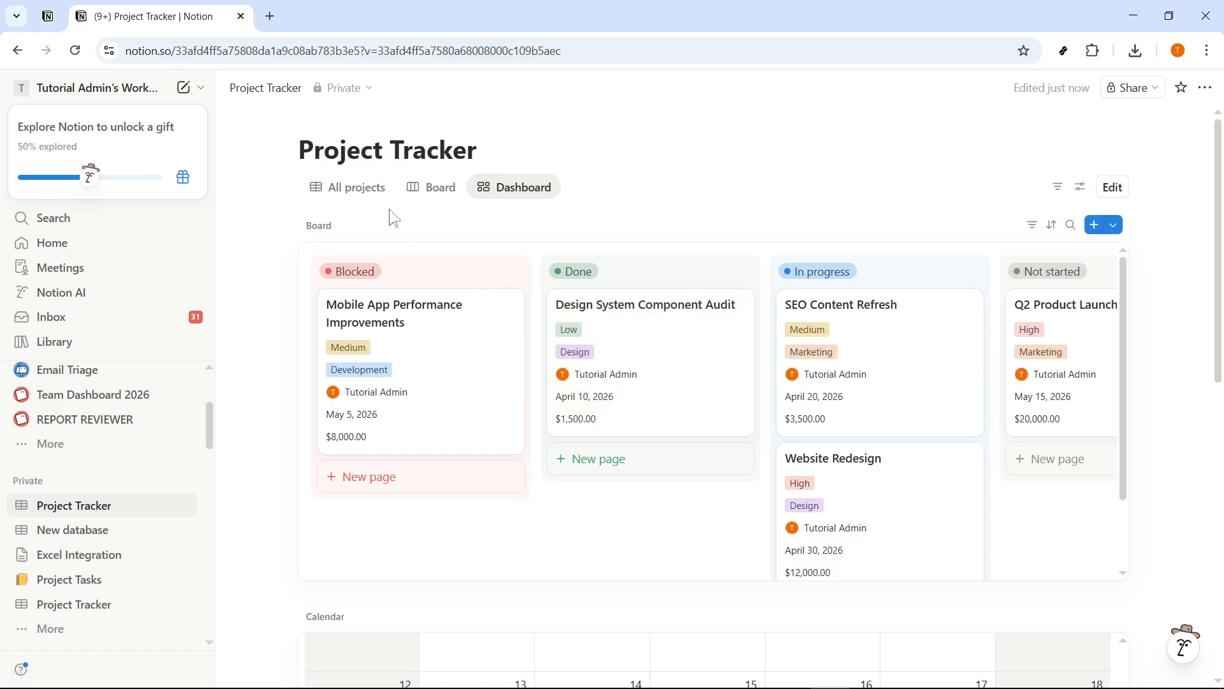
pyautogui.scroll(-10, 1160, 389)
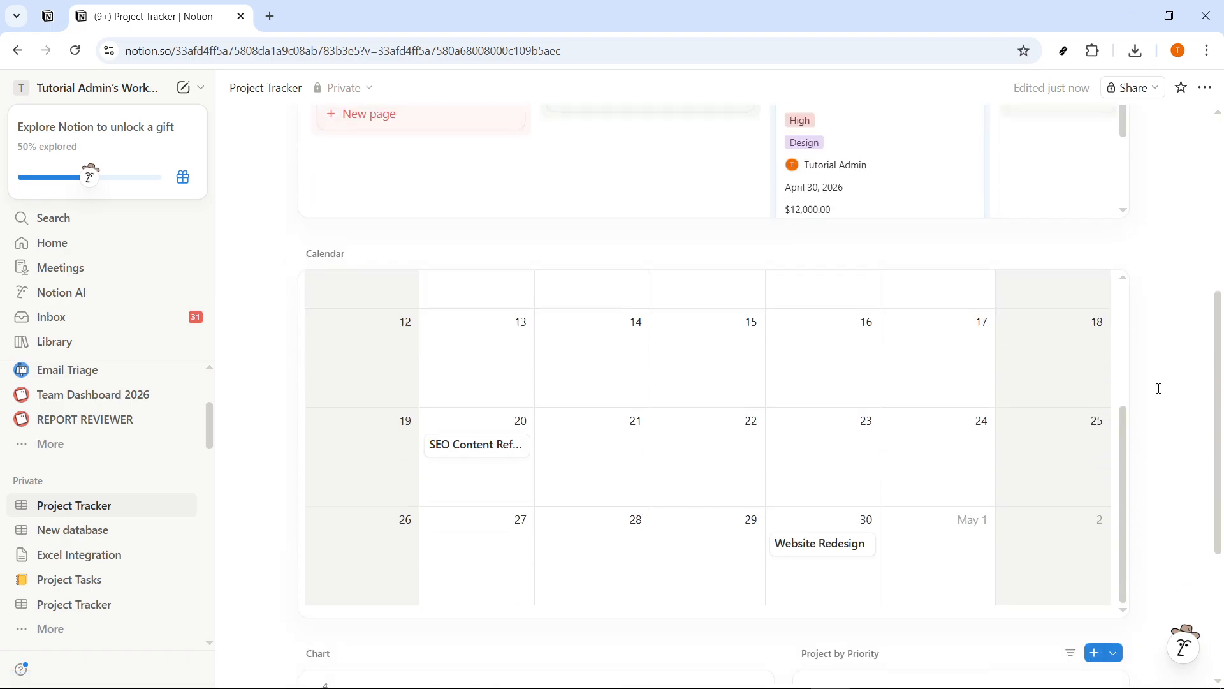
pyautogui.scroll(9, 1159, 392)
pyautogui.scroll(2, 1159, 392)
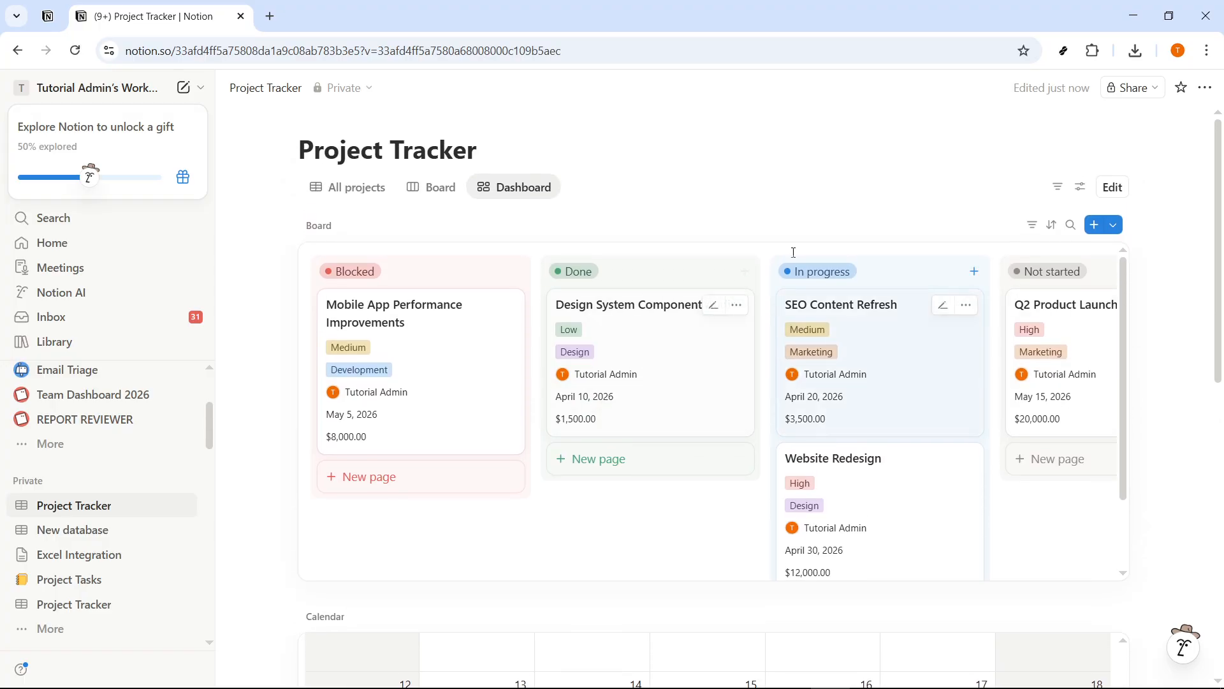
pyautogui.click(334, 186)
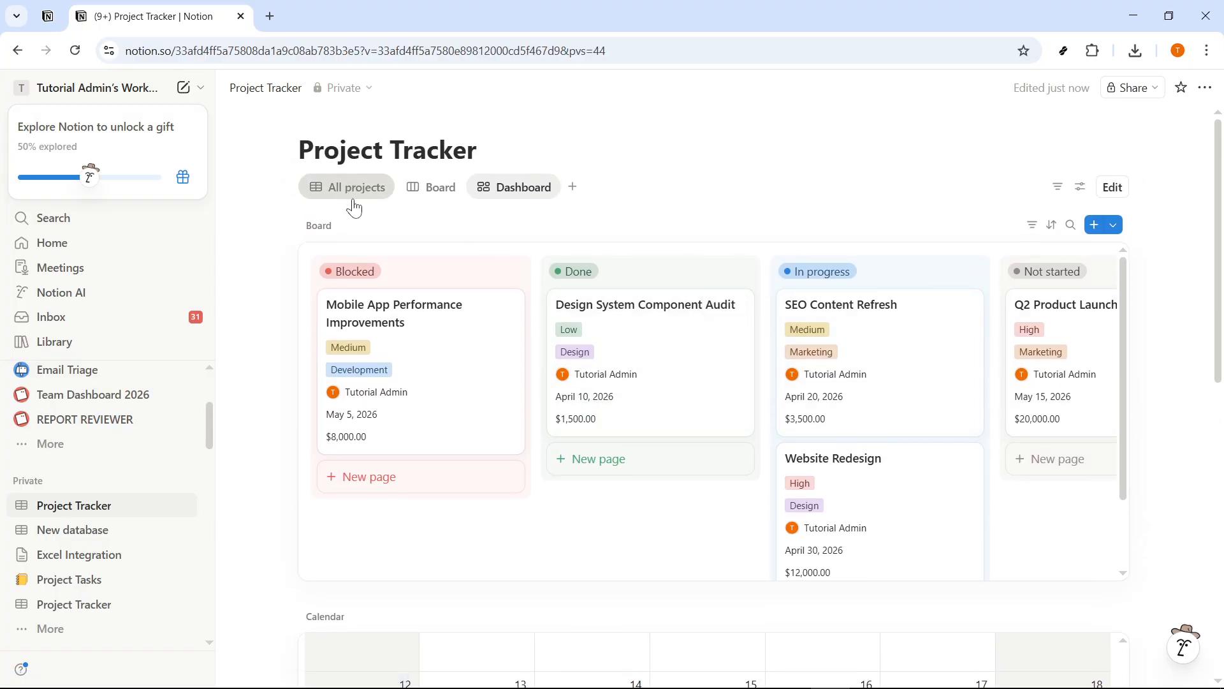
# Return to the Dashboard view and add a dashboard-wide filter showing only projects whose Priority is High.
pyautogui.click(498, 191)
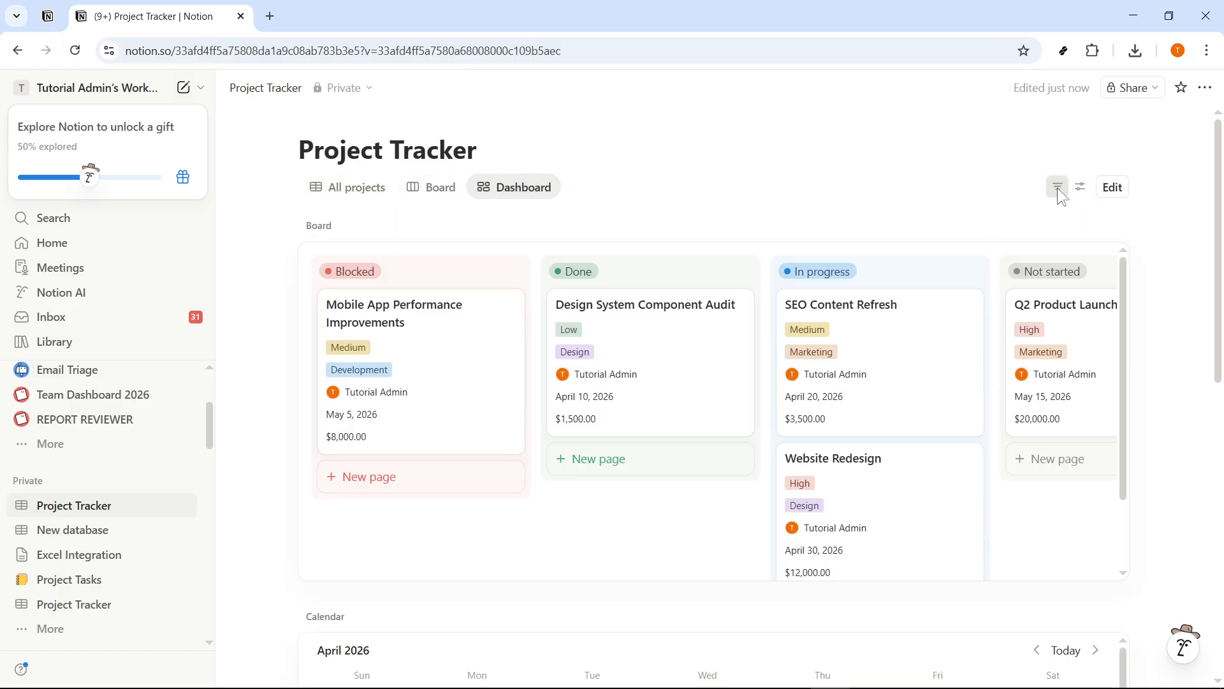
pyautogui.click(1057, 187)
pyautogui.click(1033, 347)
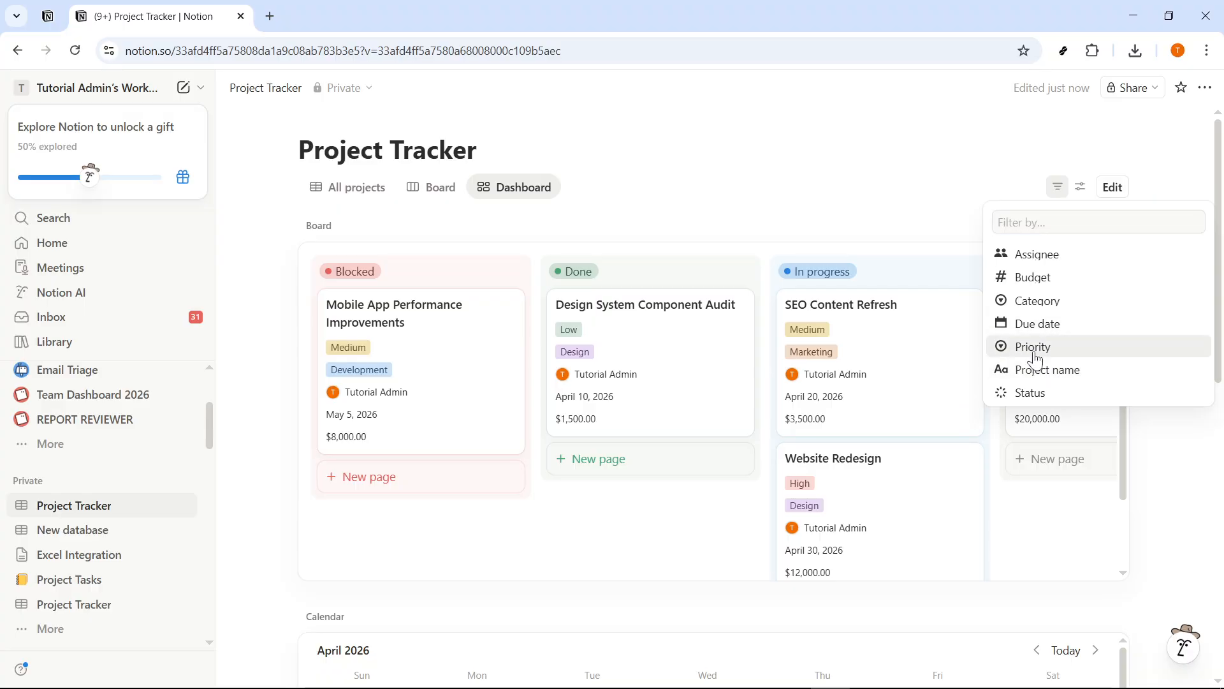
pyautogui.click(1035, 352)
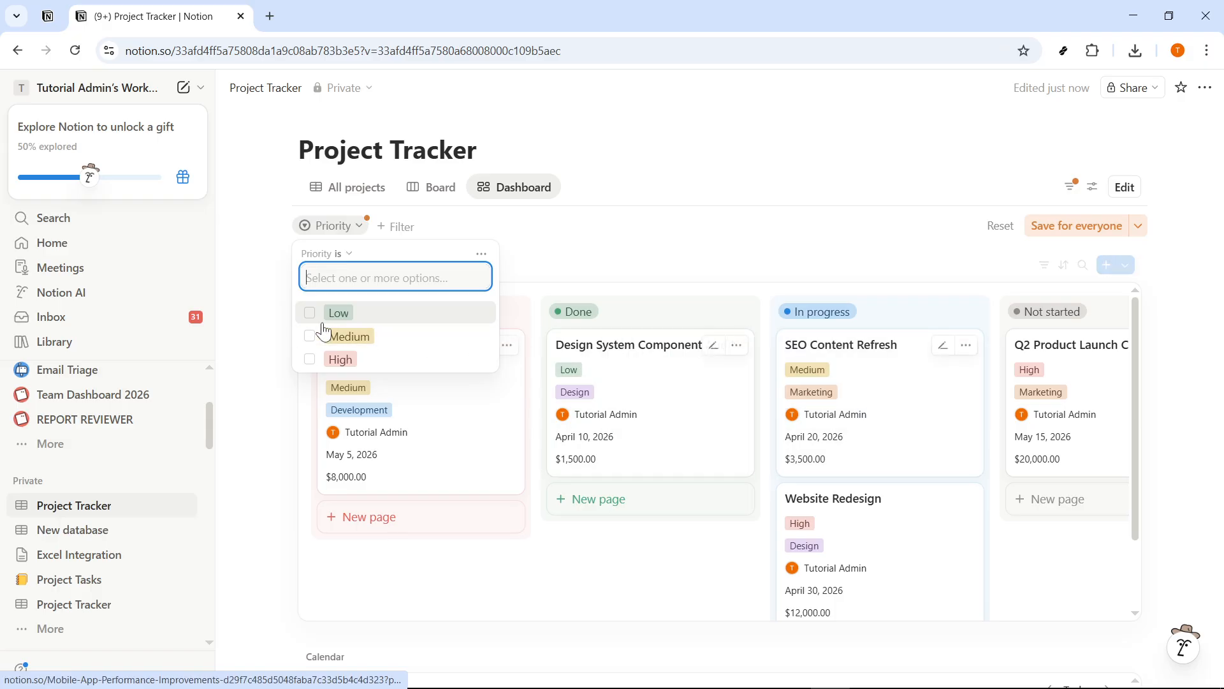
pyautogui.click(353, 359)
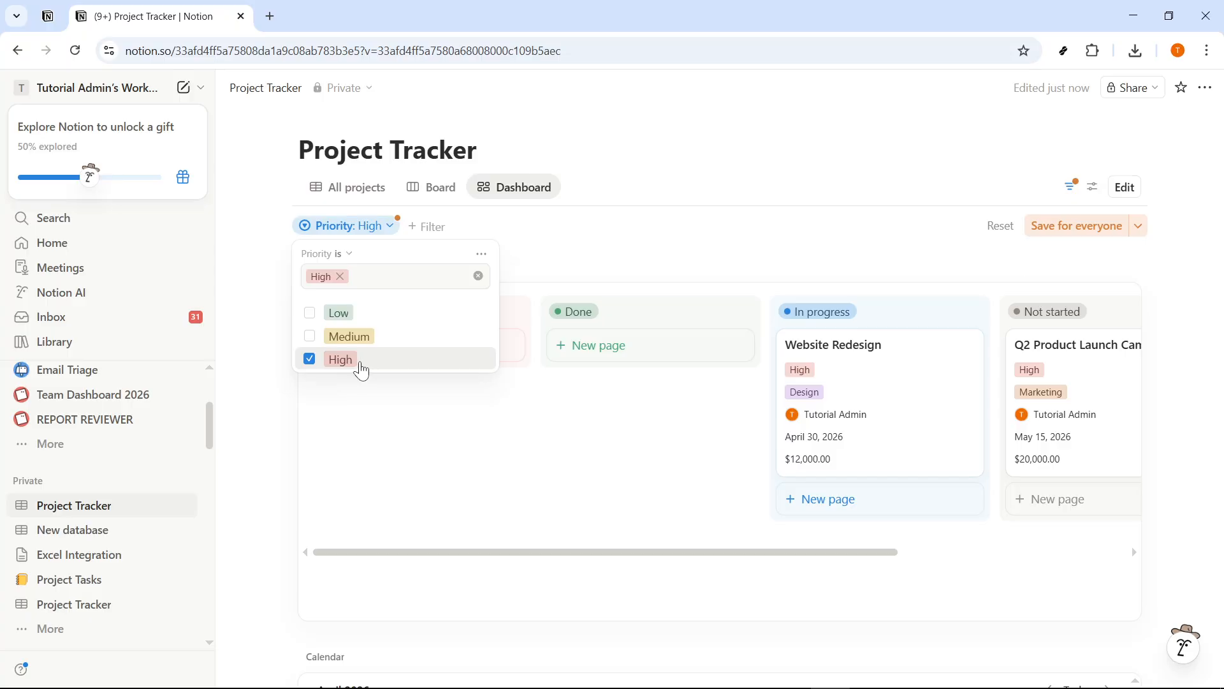
pyautogui.click(265, 340)
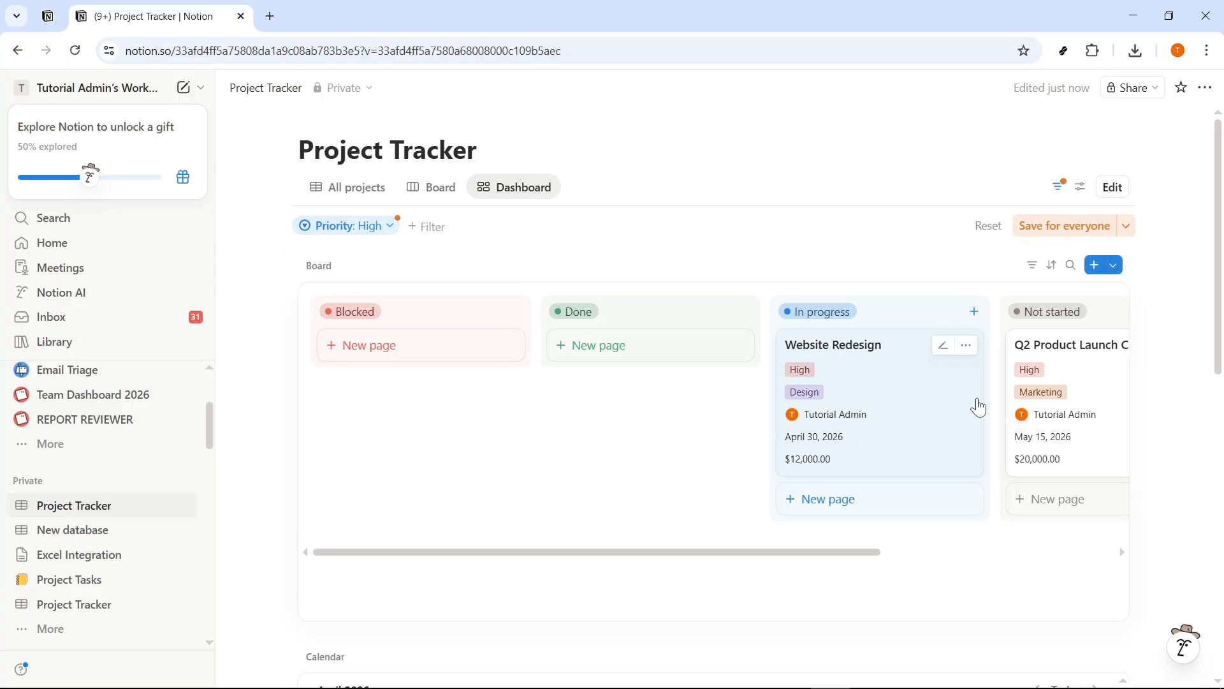
pyautogui.hscroll(4, 937, 411)
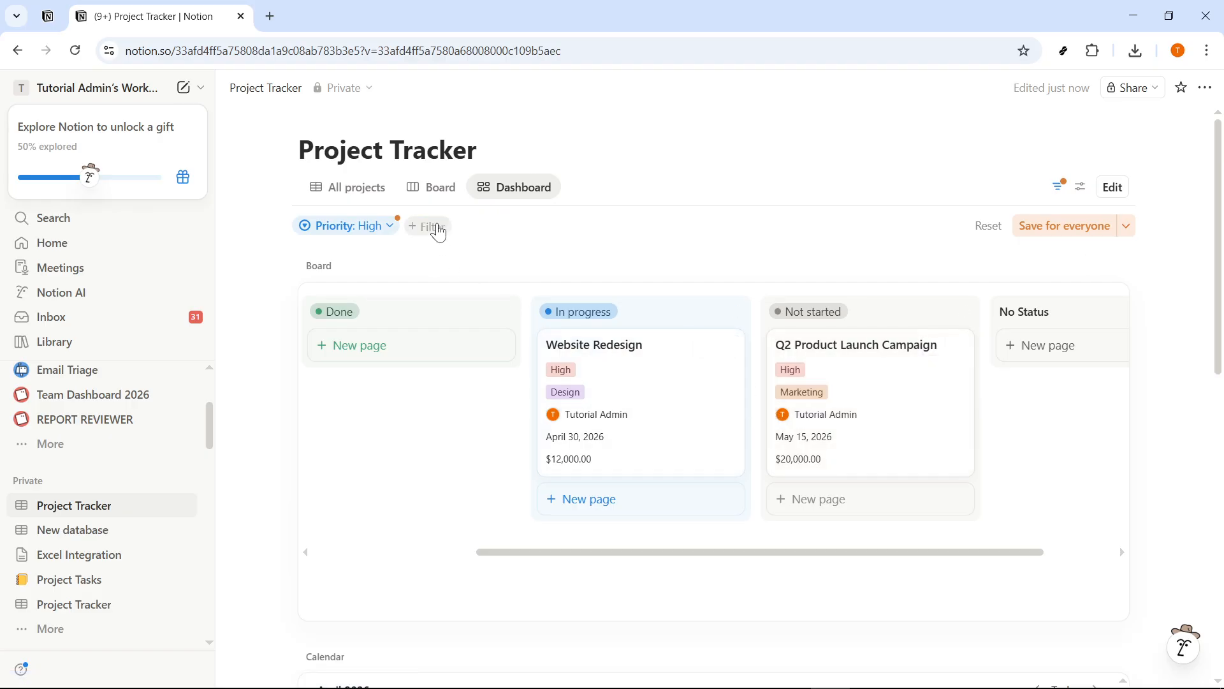
# Add a second dashboard filter limiting Due date to this week and check its effect on the Calendar widget.
pyautogui.click(428, 231)
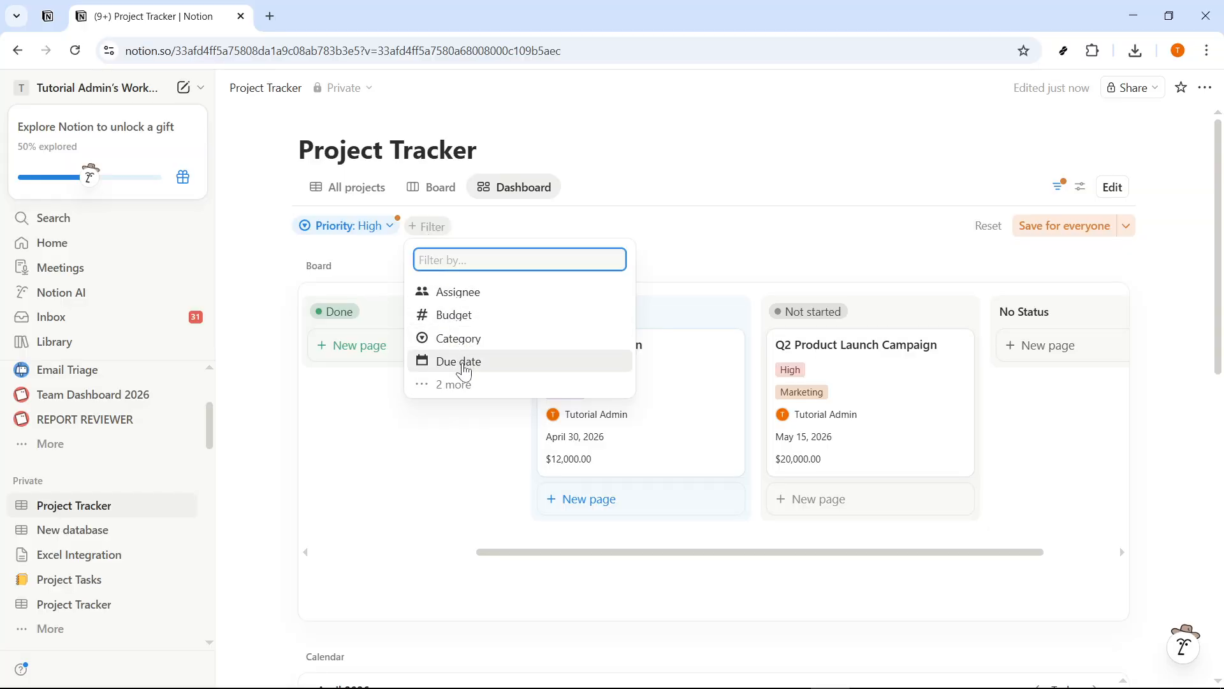
pyautogui.click(464, 362)
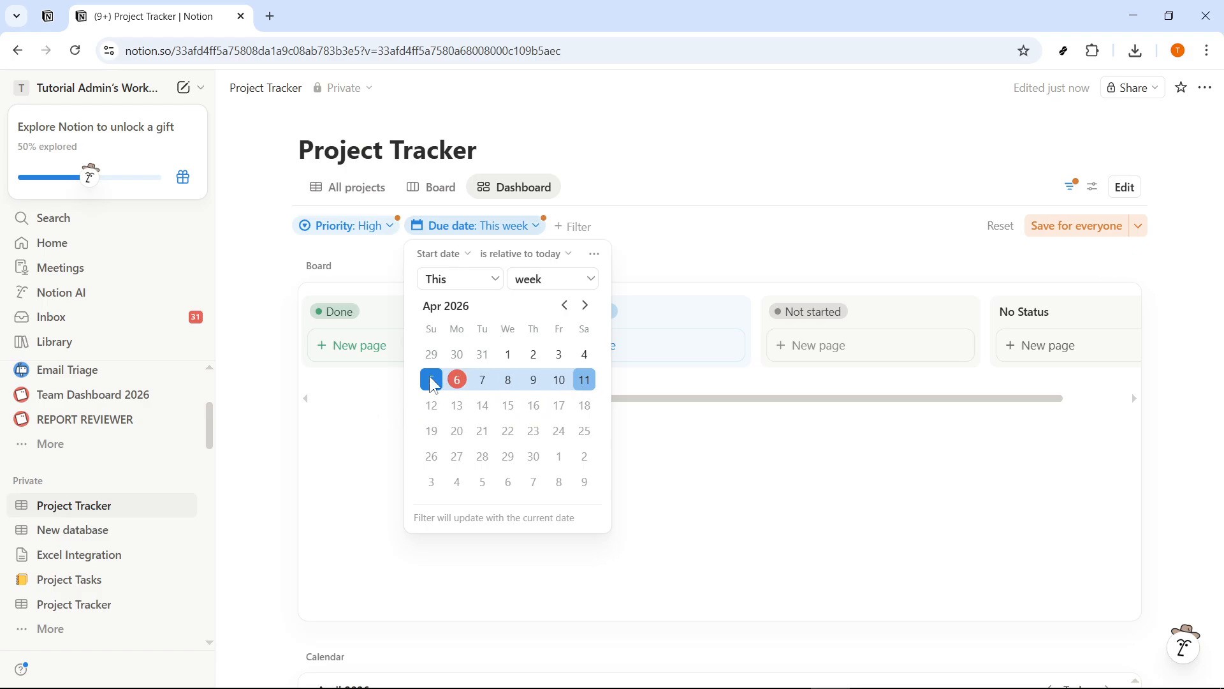
pyautogui.click(318, 388)
pyautogui.scroll(-7, 542, 409)
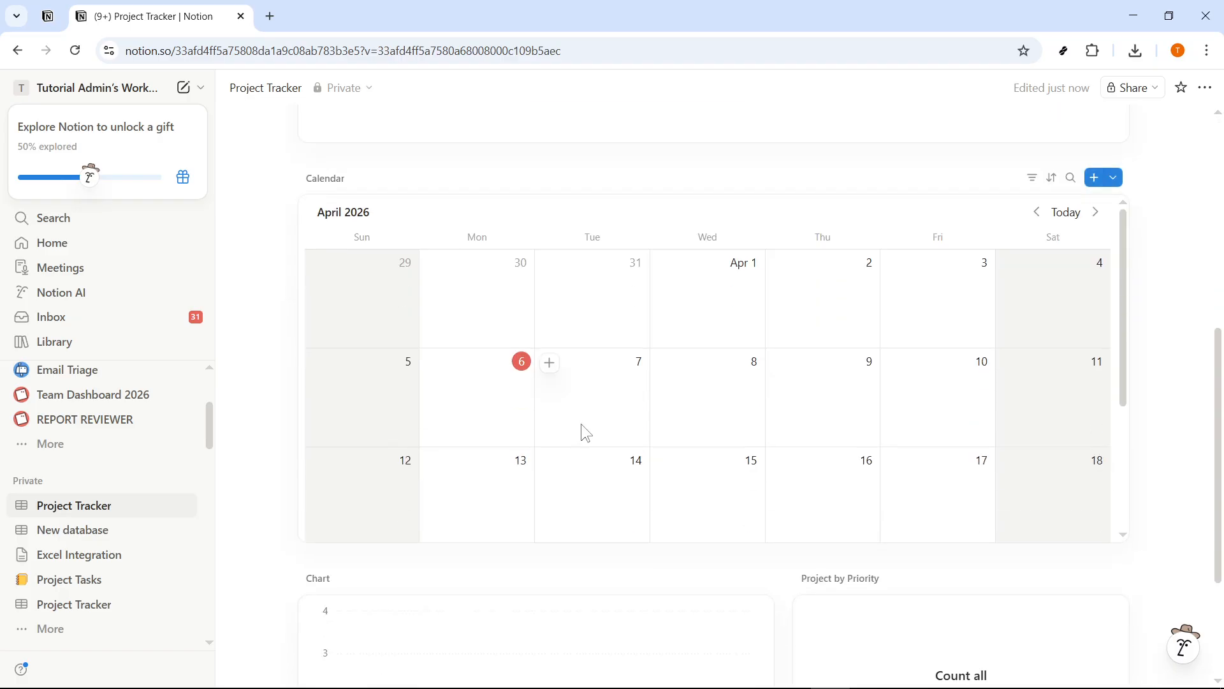
pyautogui.scroll(7, 590, 424)
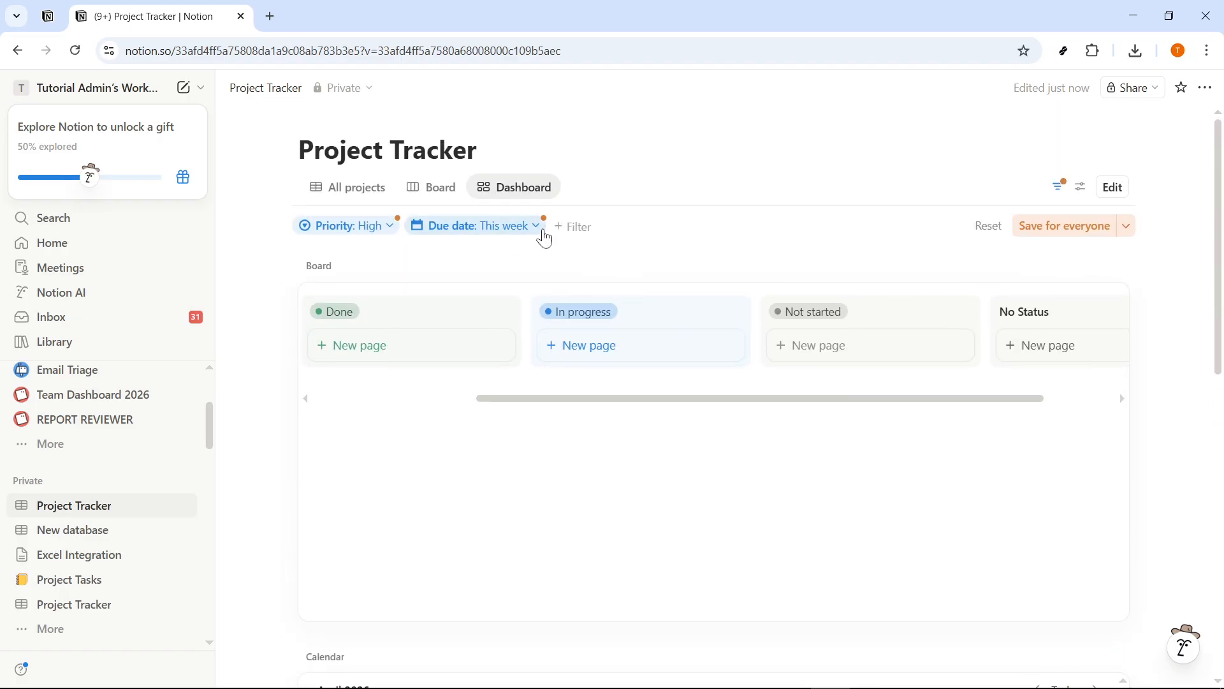
# Add a third dashboard filter that limits Status to In progress.
pyautogui.click(559, 231)
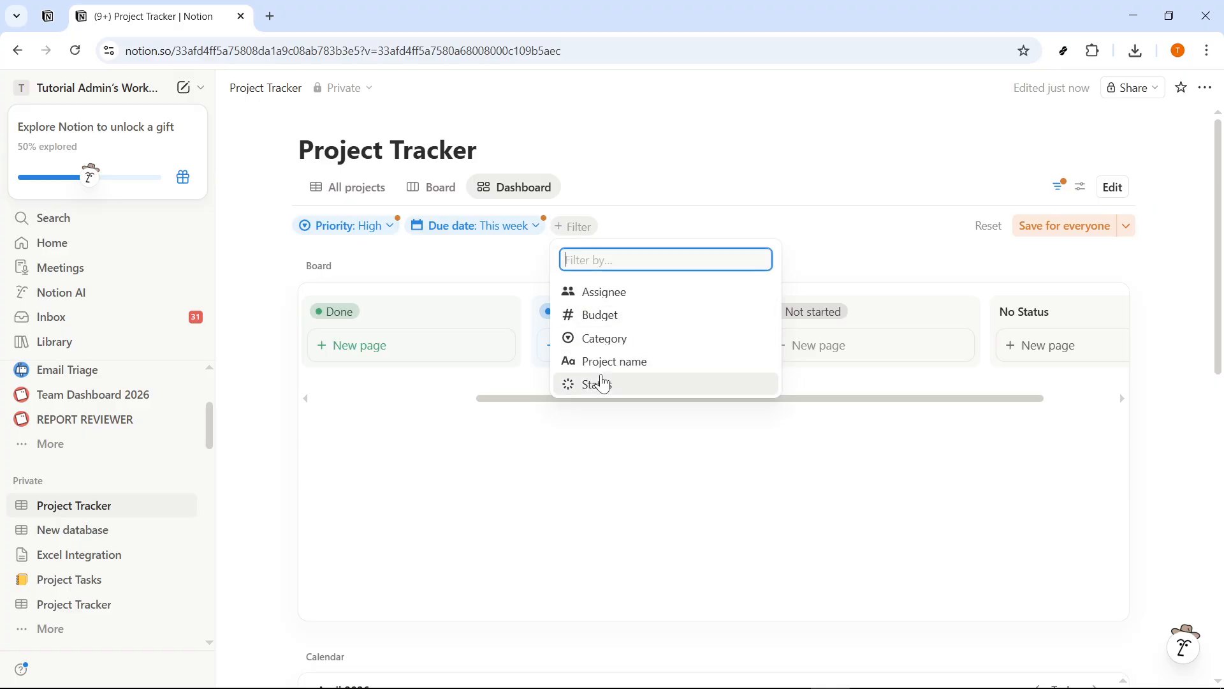
pyautogui.click(599, 385)
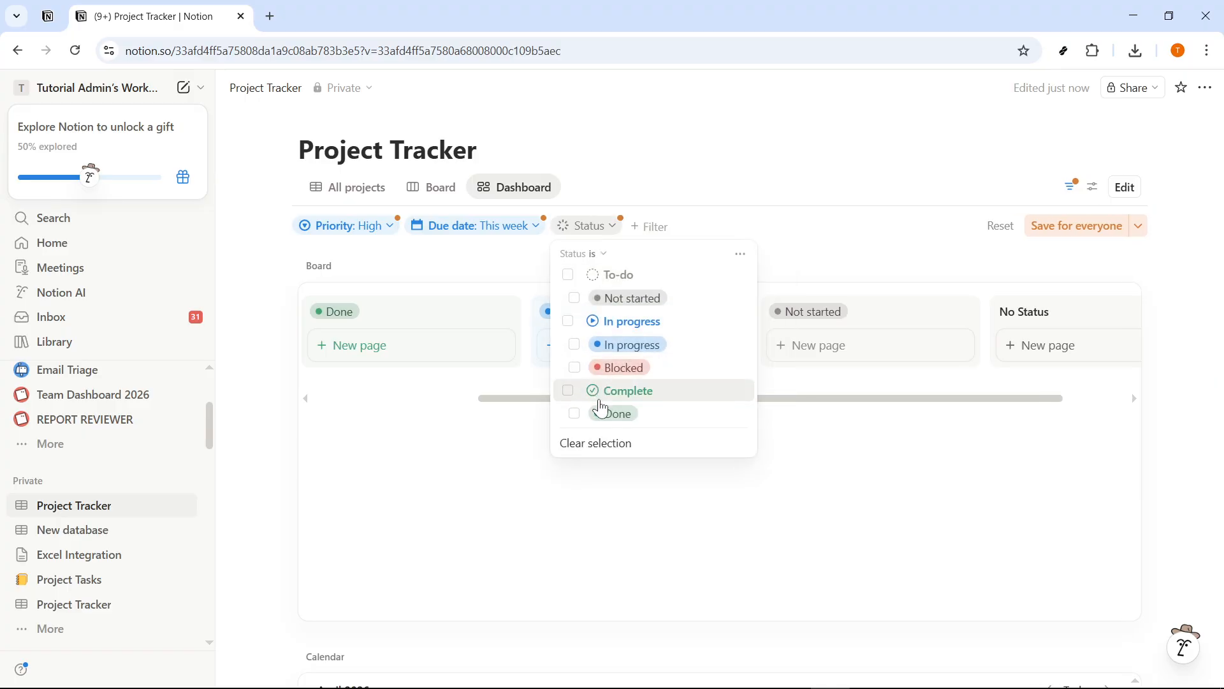
pyautogui.click(574, 345)
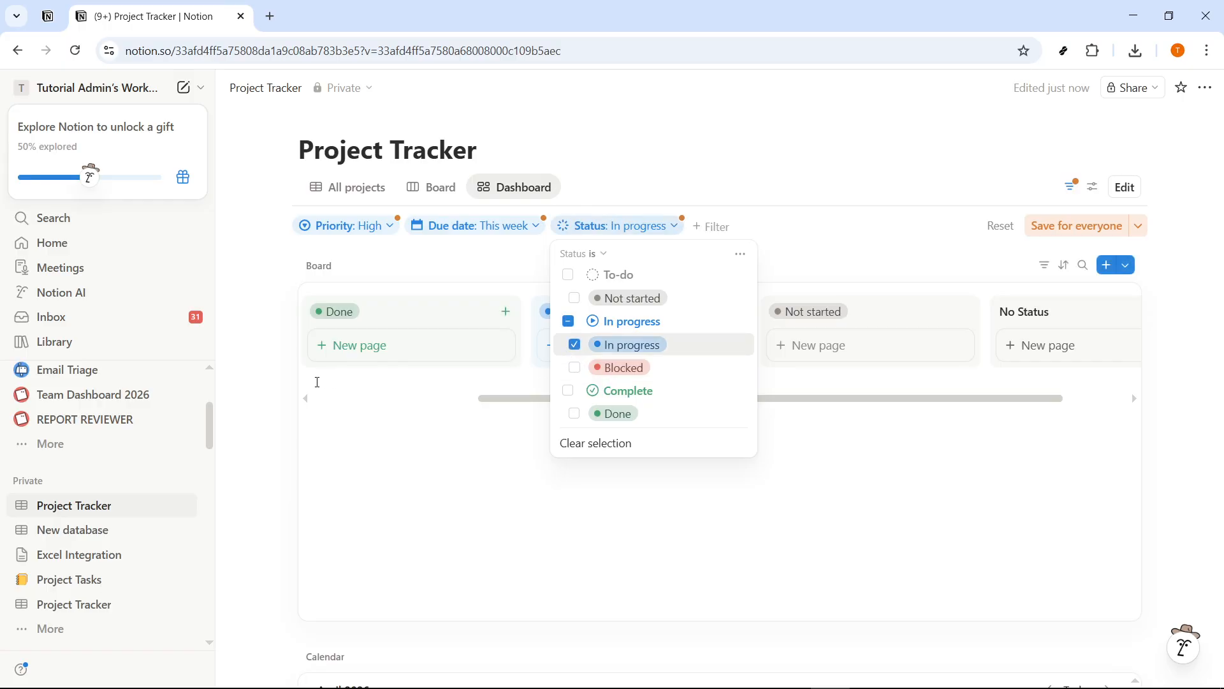
pyautogui.click(264, 388)
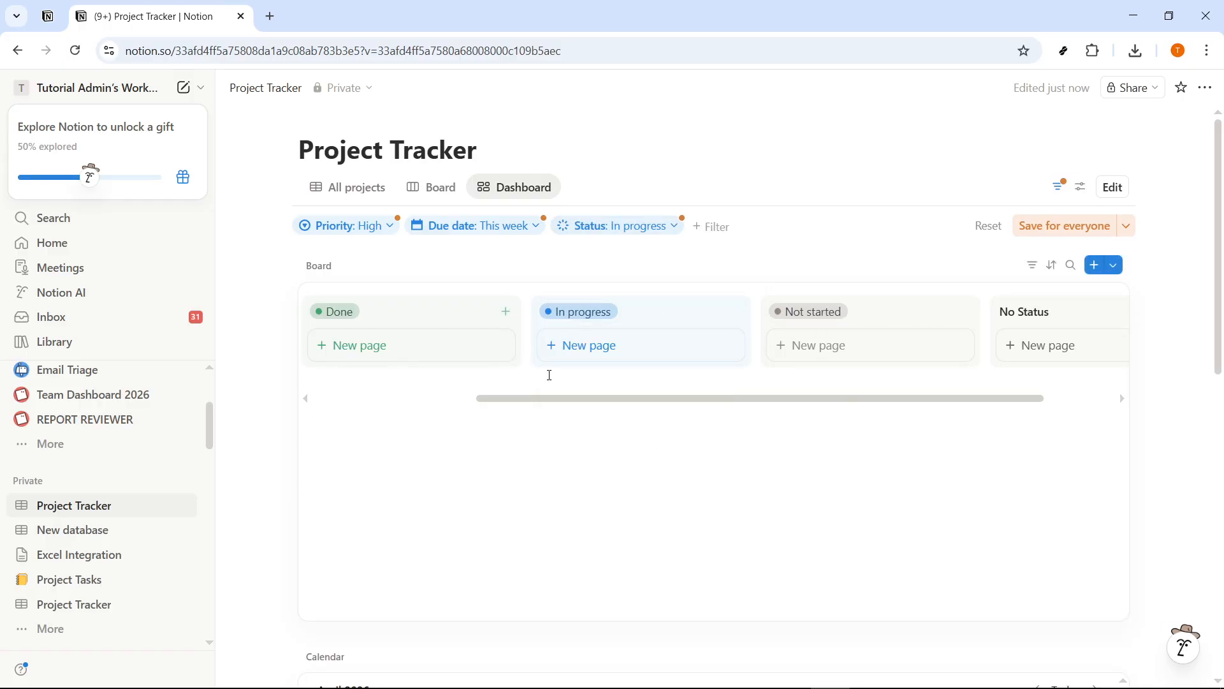